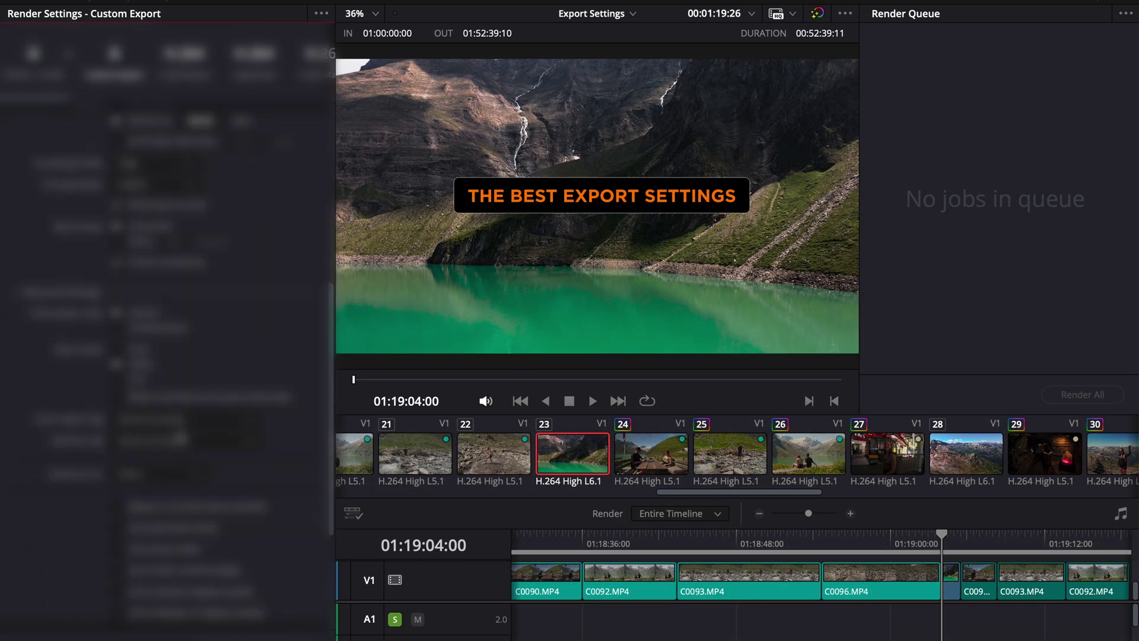
Scroll through the Custom Export render settings to review them
scroll(166, 332, down, 5)
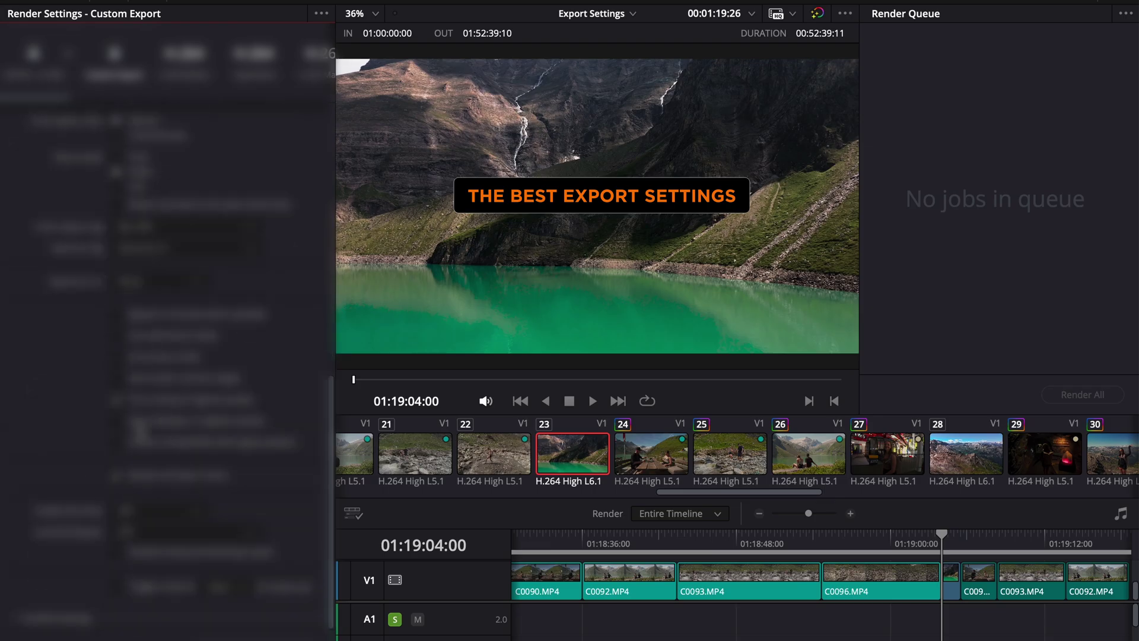
scroll(166, 332, up, 5)
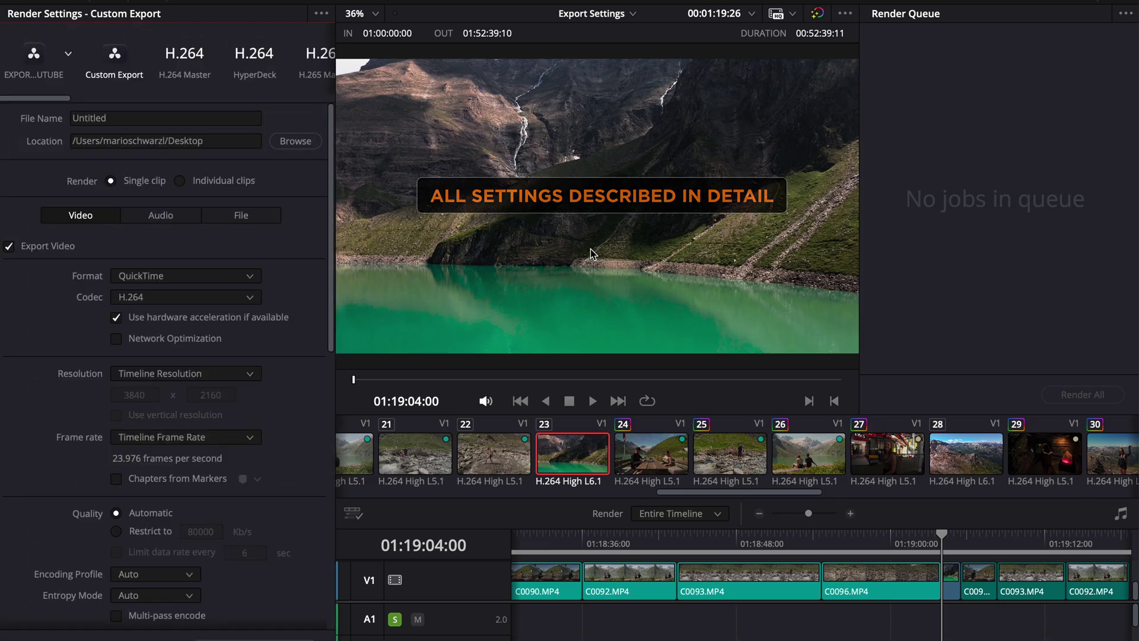
scroll(176, 205, down, 6)
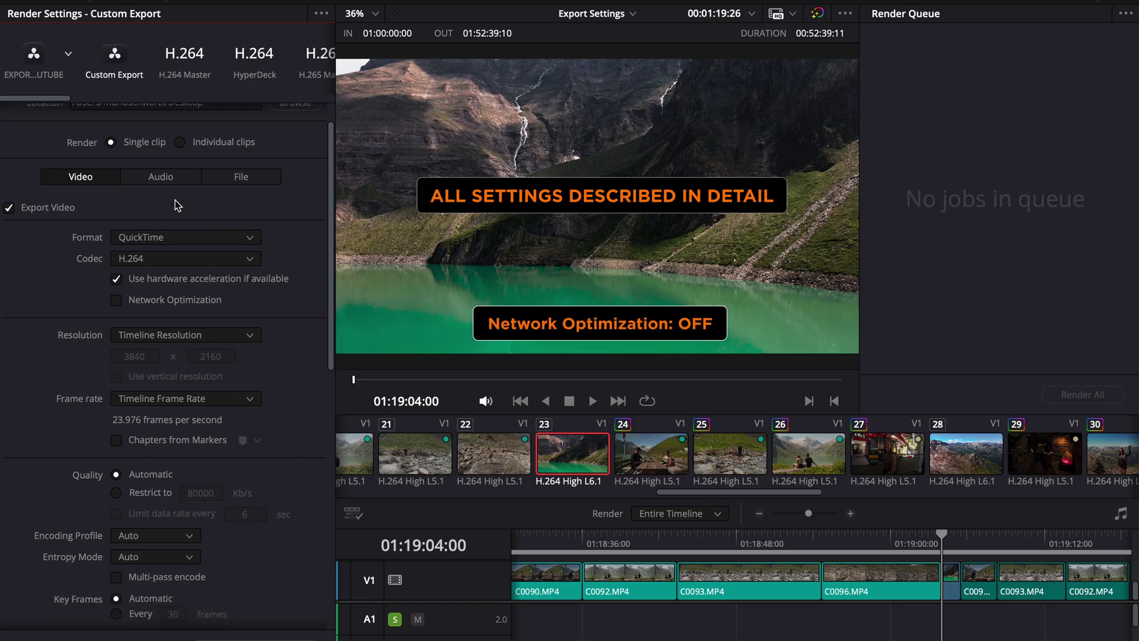
scroll(176, 205, down, 6)
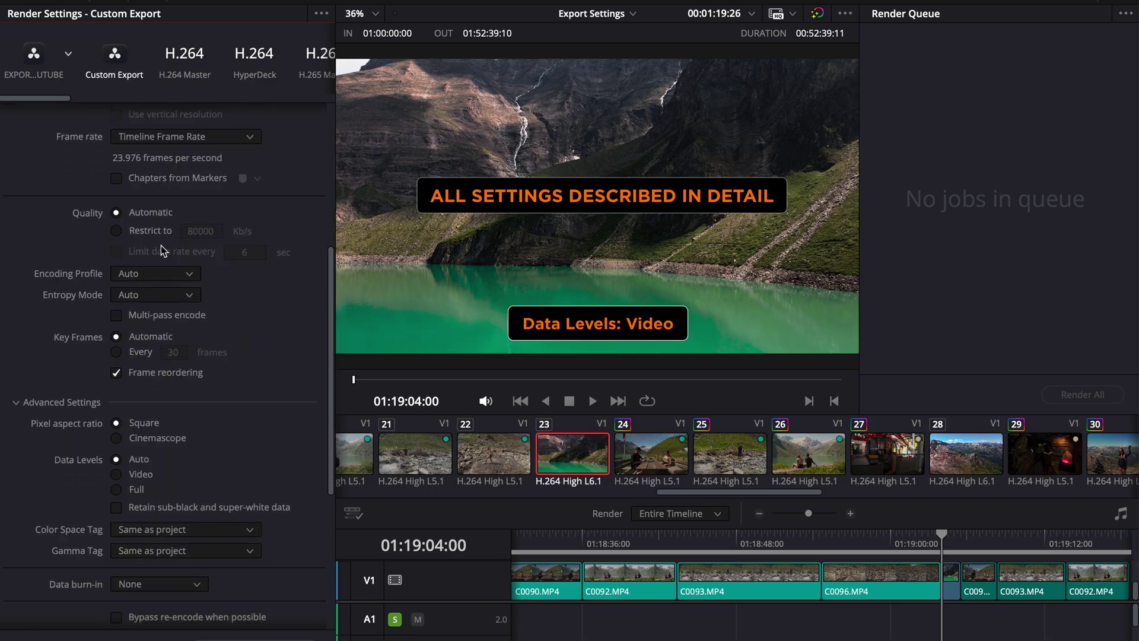
scroll(157, 280, down, 2)
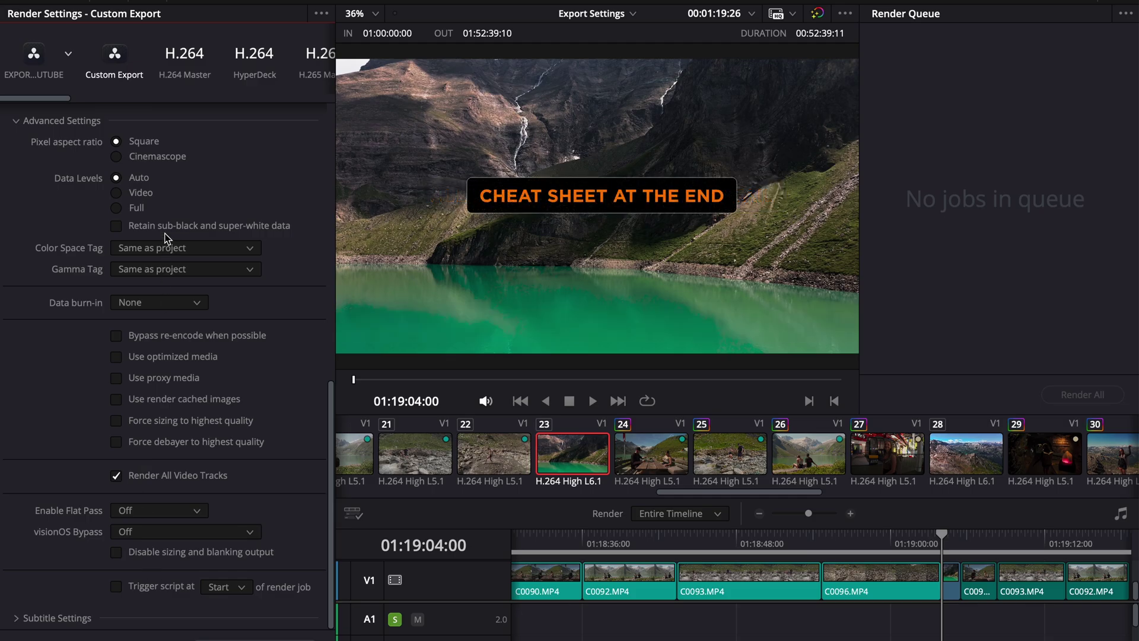
scroll(165, 187, up, 14)
scroll(166, 187, up, 1)
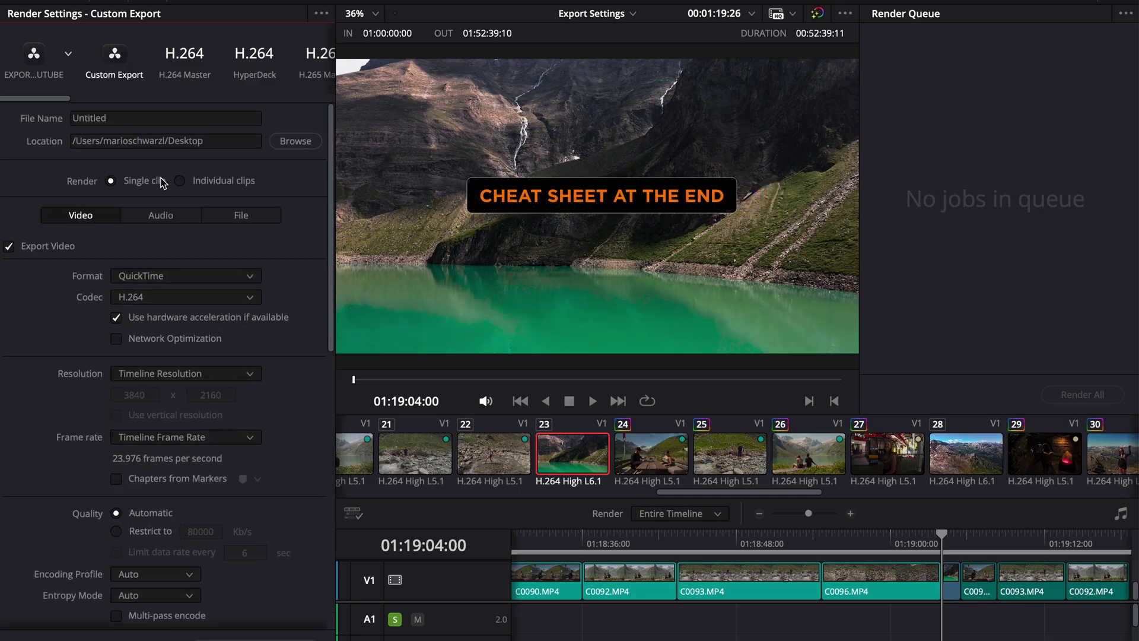
scroll(154, 331, down, 6)
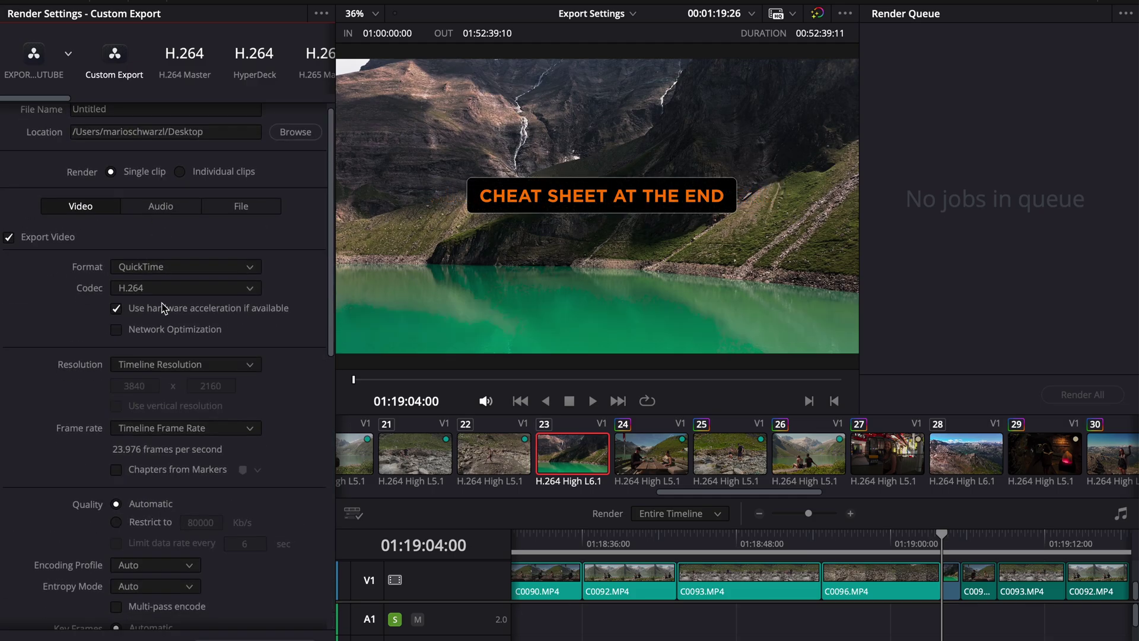
scroll(154, 330, down, 2)
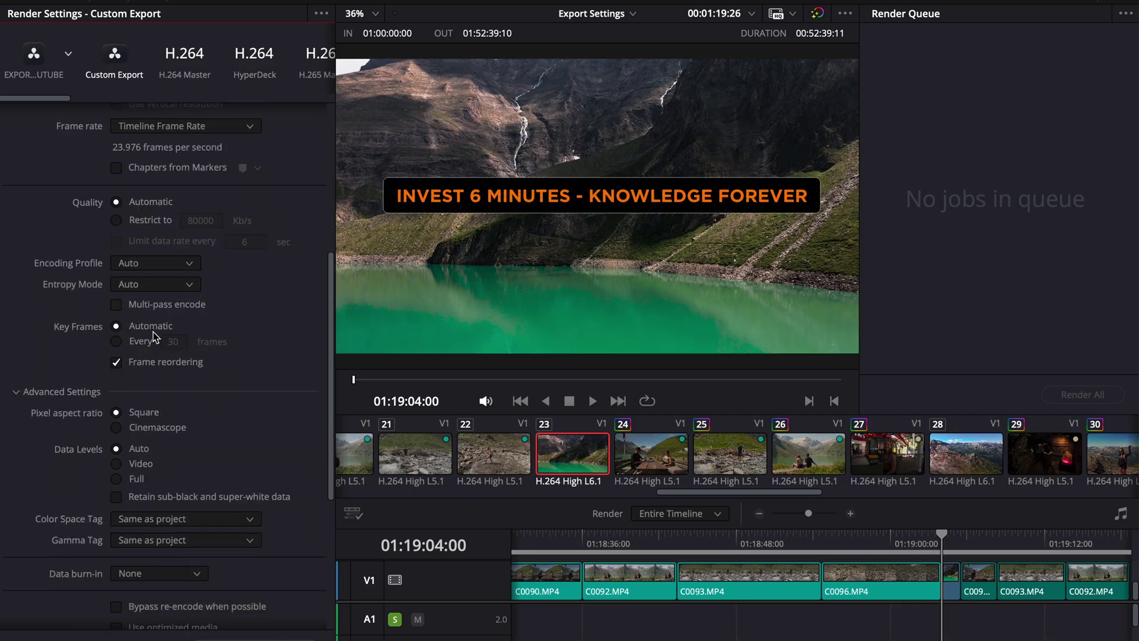
scroll(159, 305, up, 8)
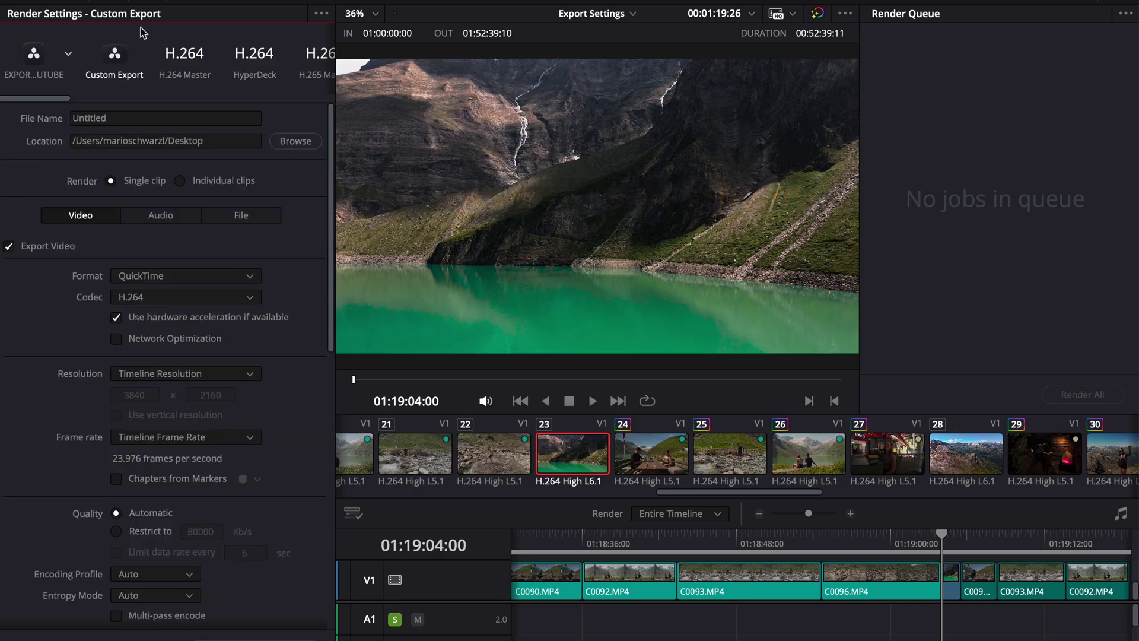
scroll(200, 314, down, 15)
scroll(202, 302, up, 15)
Start Save As New Preset, cancel it, then view the saved render presets list
click(321, 13)
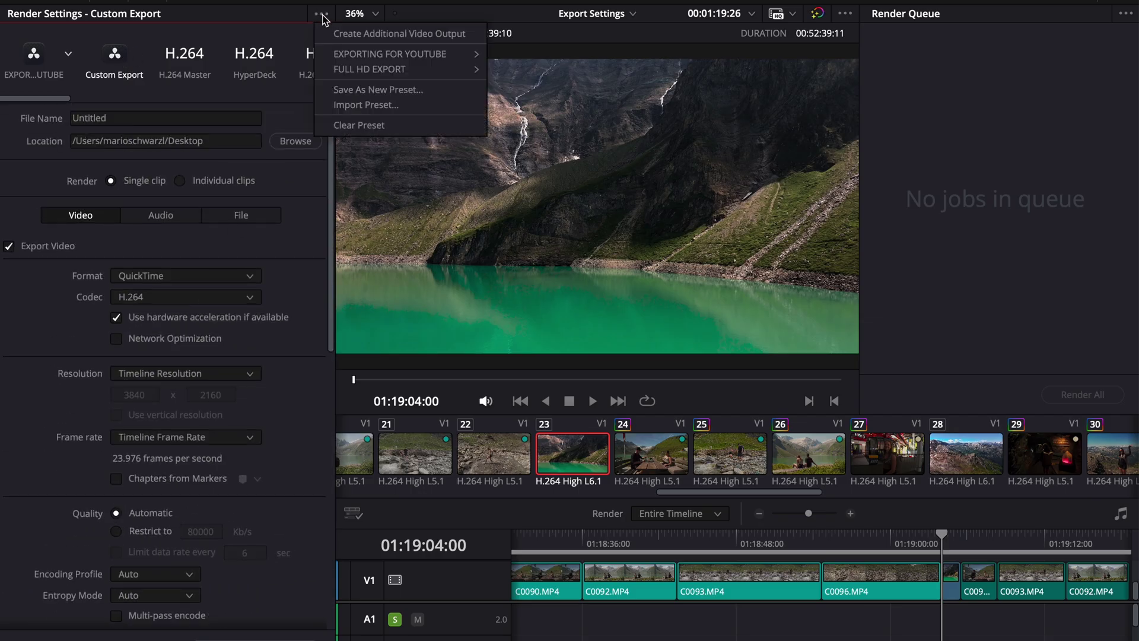
click(359, 89)
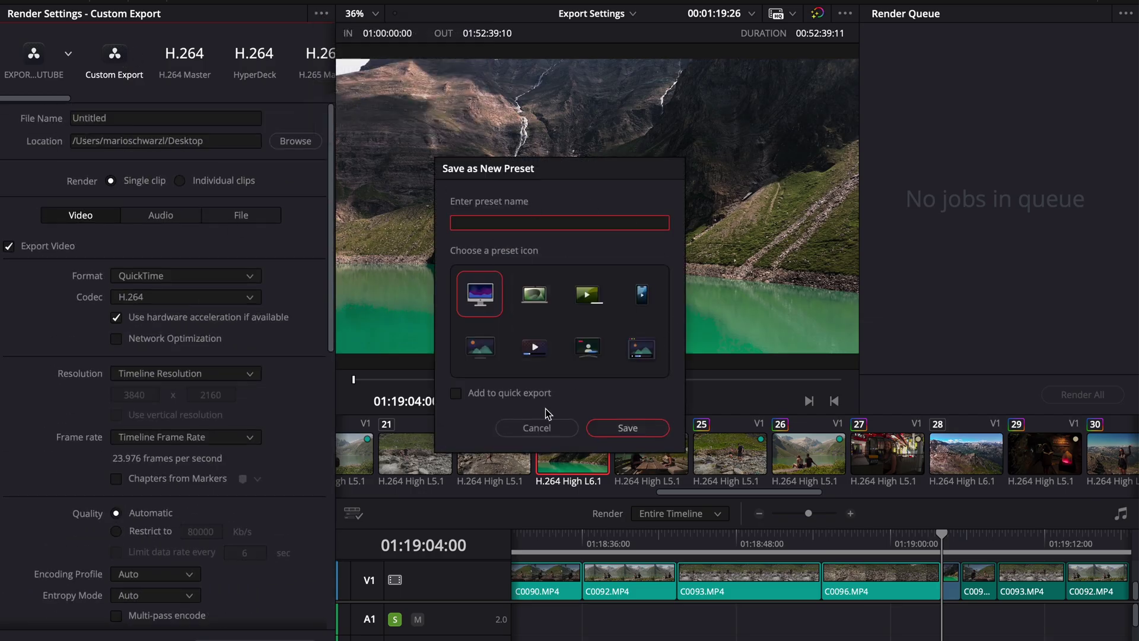
click(538, 427)
click(67, 54)
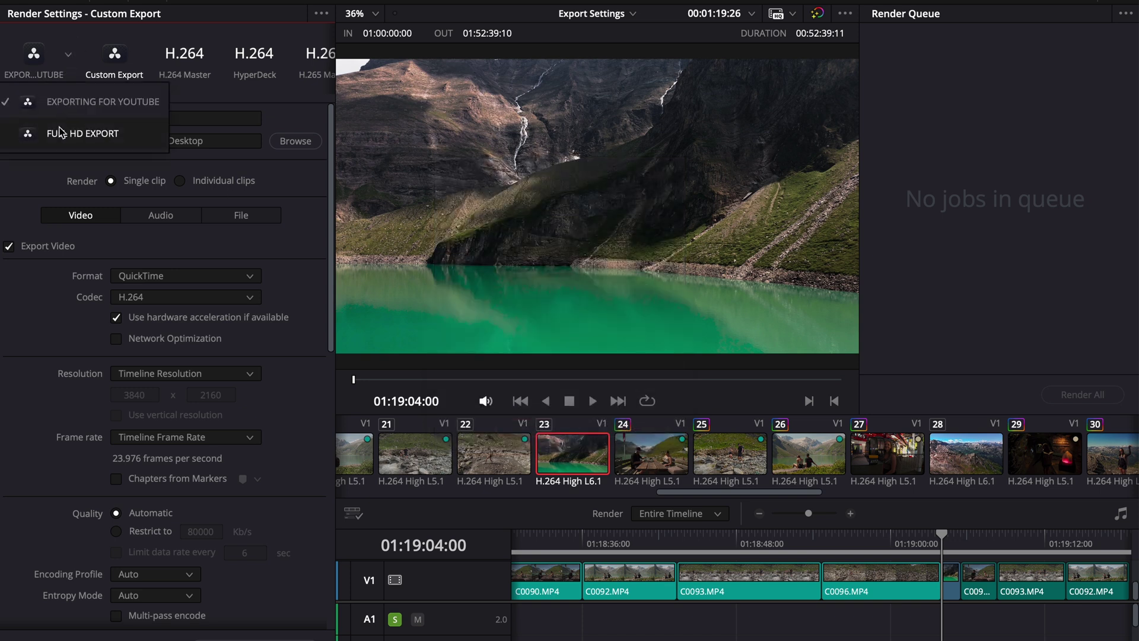
click(23, 223)
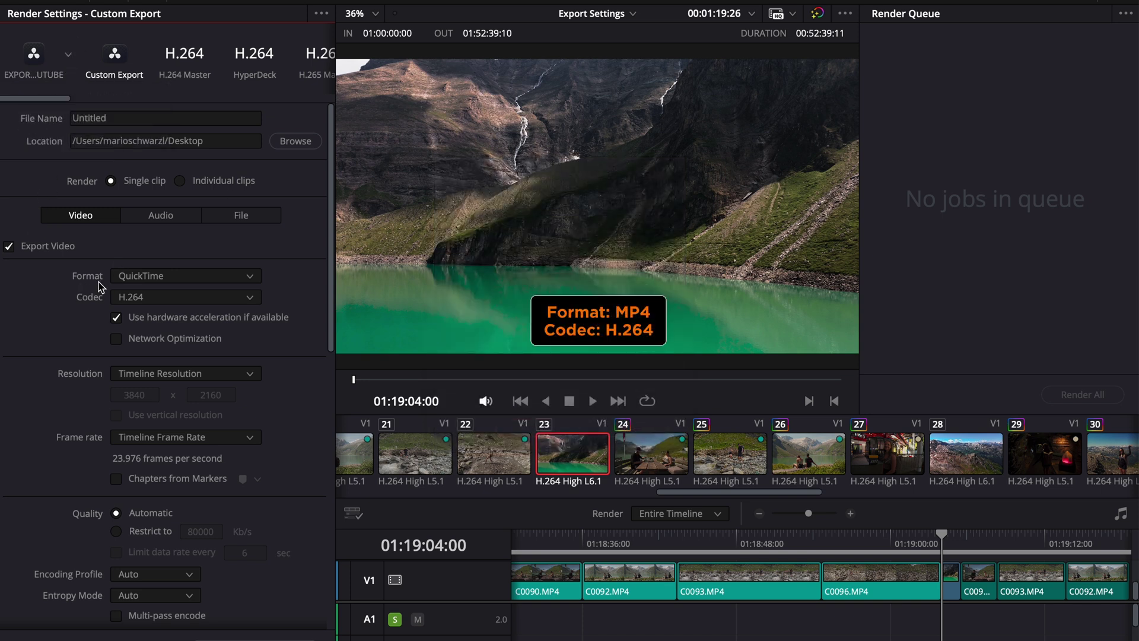
Change the output format from QuickTime to MP4, keeping the H.264 codec
click(129, 277)
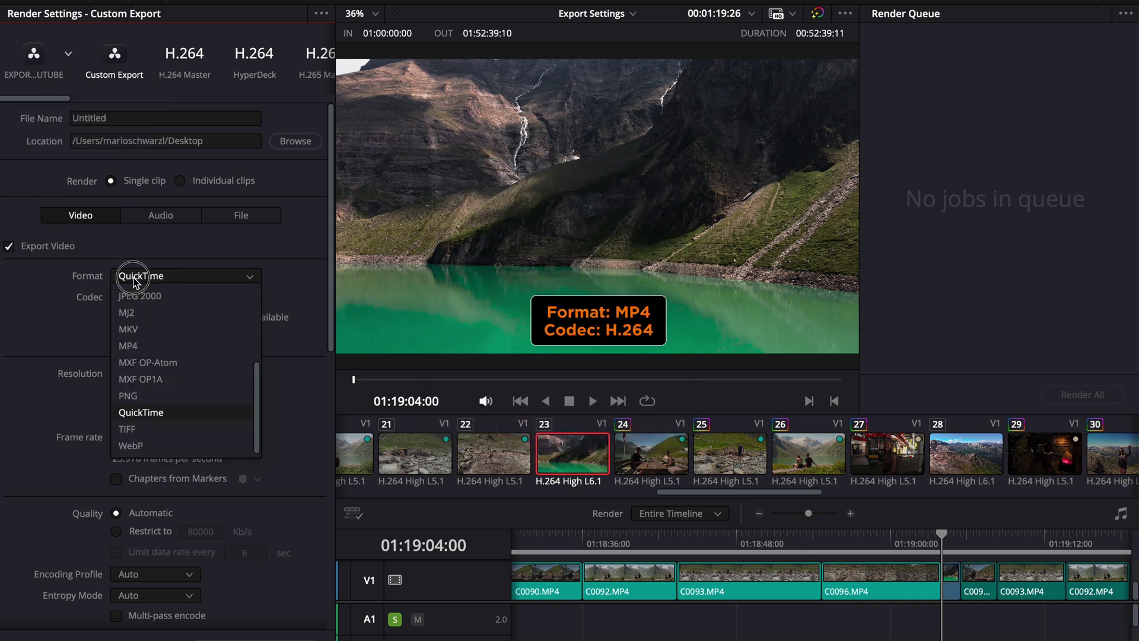
click(151, 345)
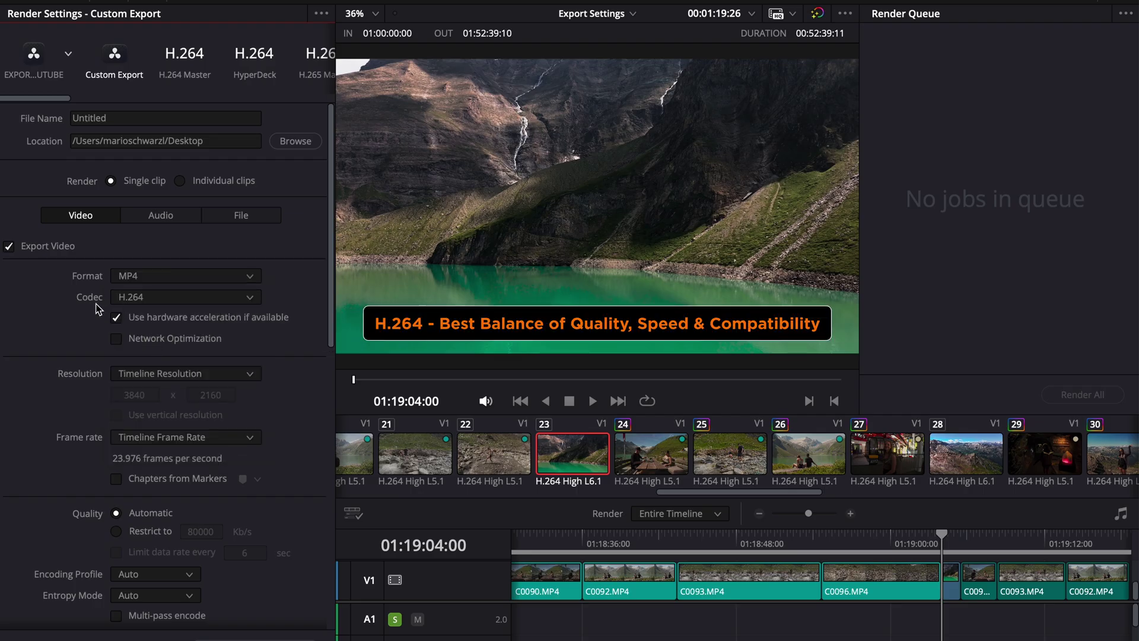
click(131, 301)
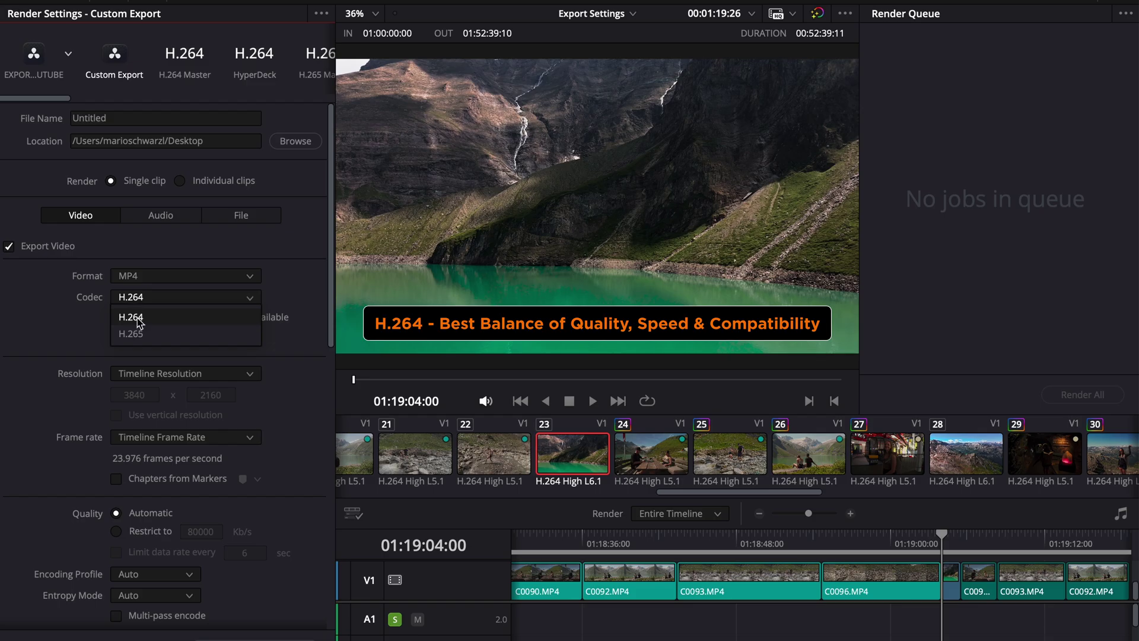
click(137, 321)
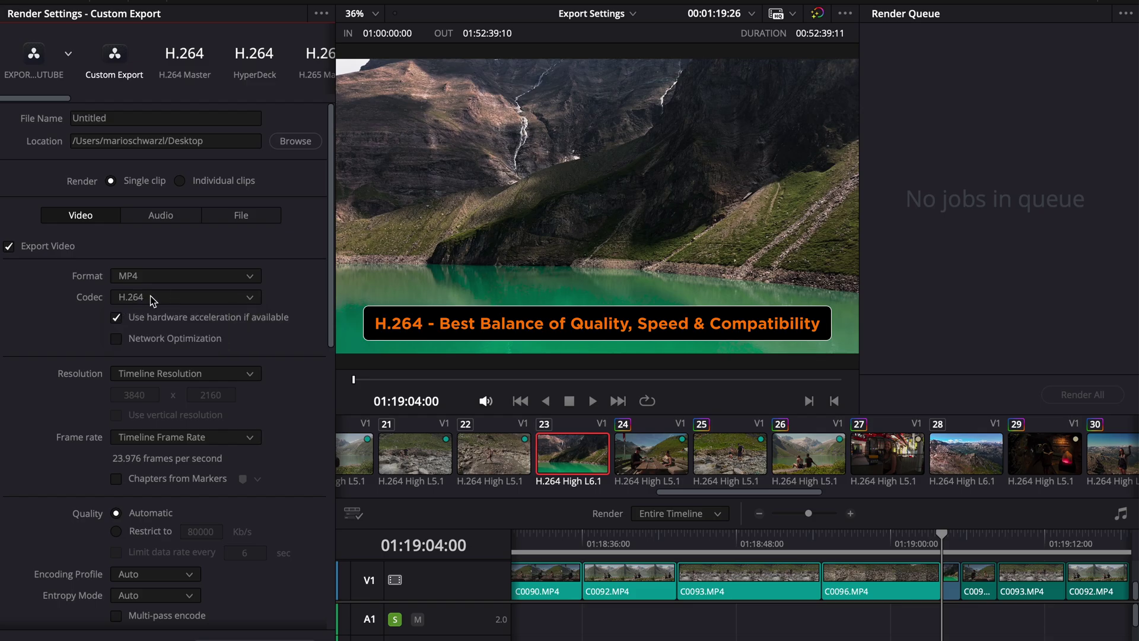
click(148, 298)
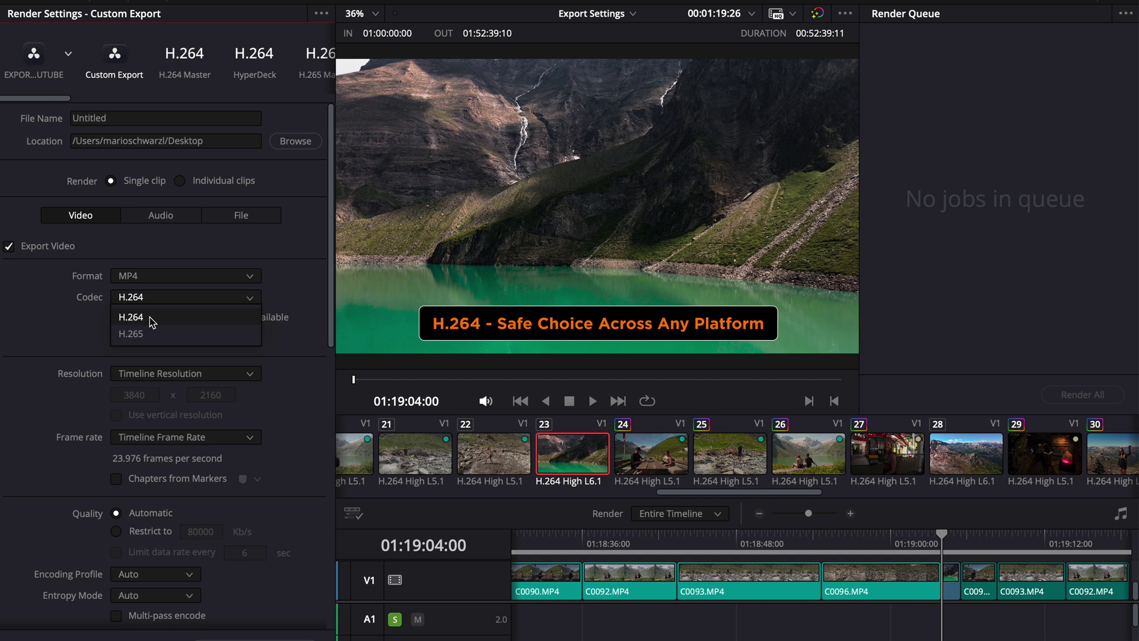
click(152, 321)
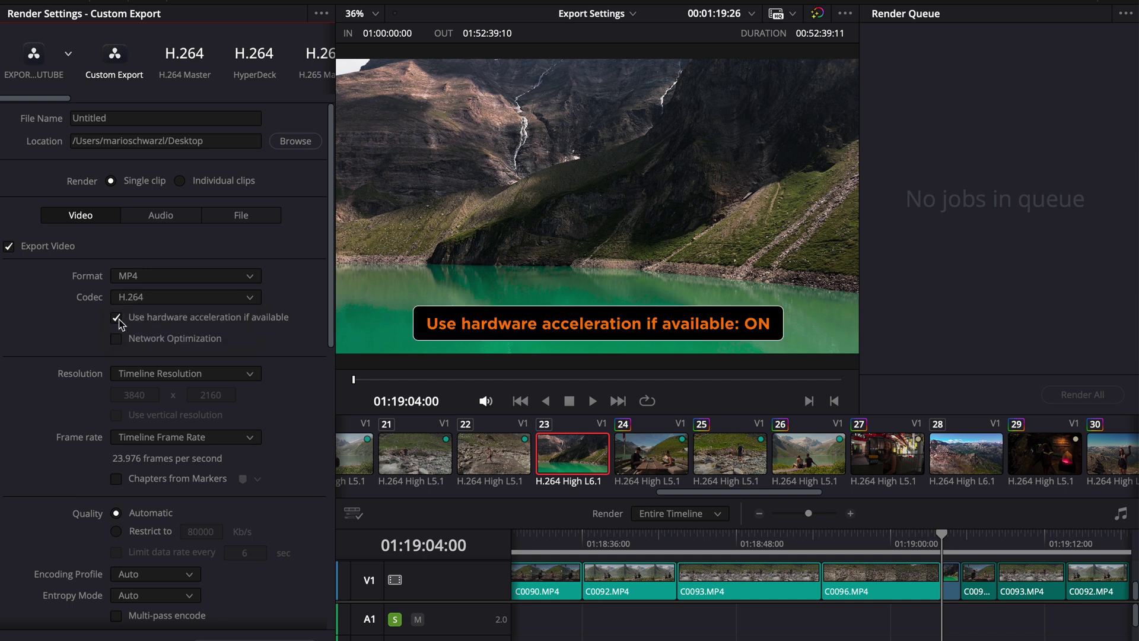
Enable hardware acceleration and set the resolution to 3840 x 2160 Ultra HD
click(117, 318)
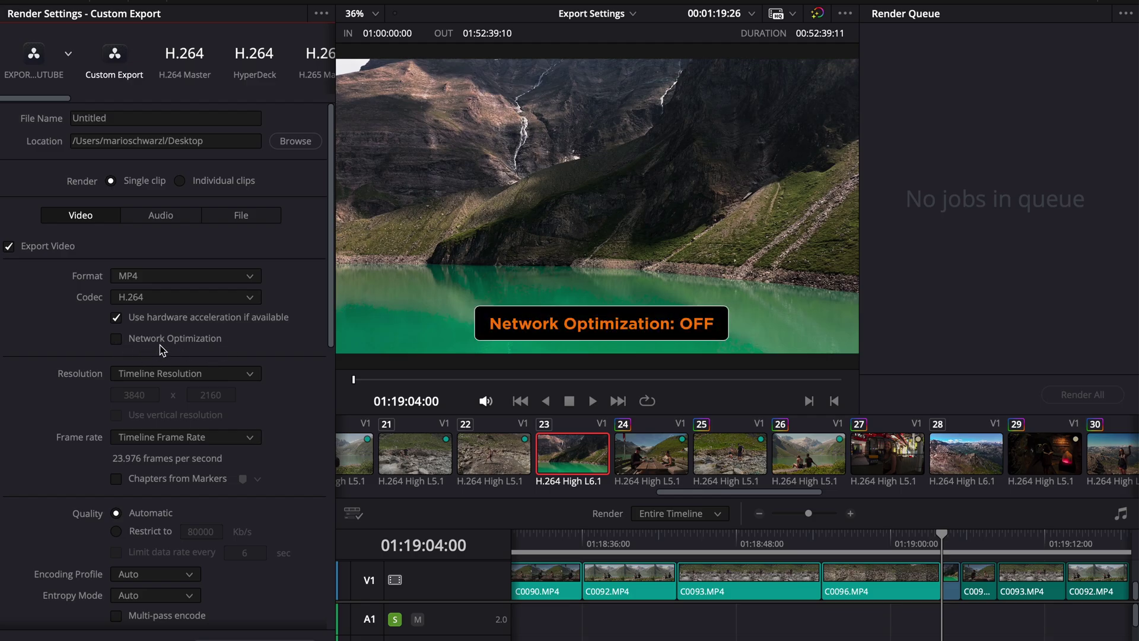
scroll(169, 315, down, 3)
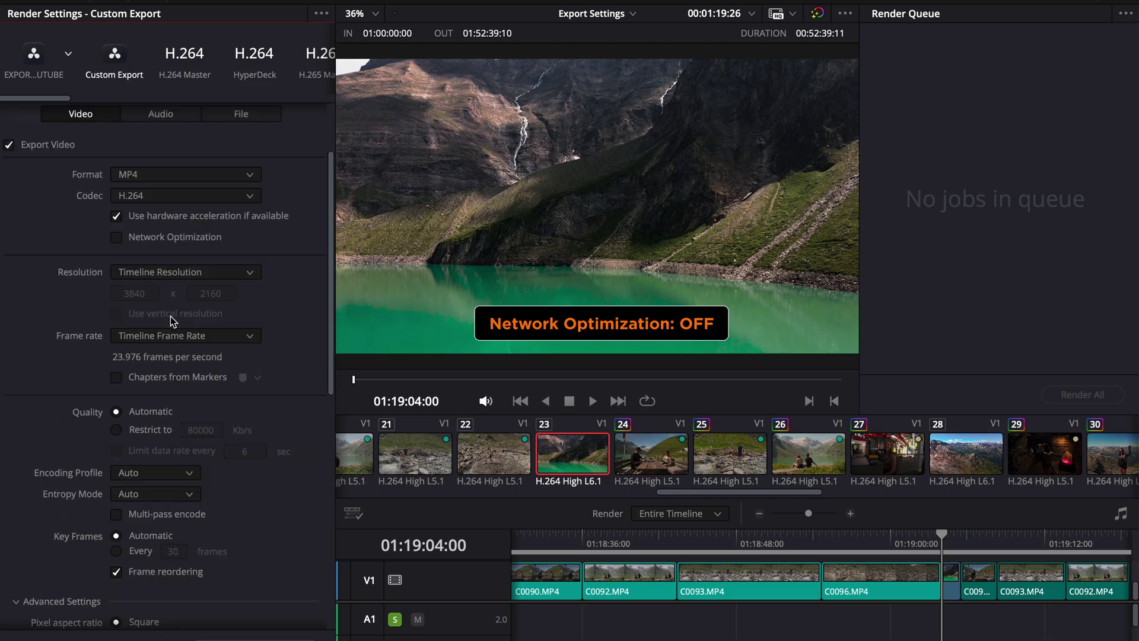
click(157, 266)
scroll(149, 344, down, 5)
click(151, 366)
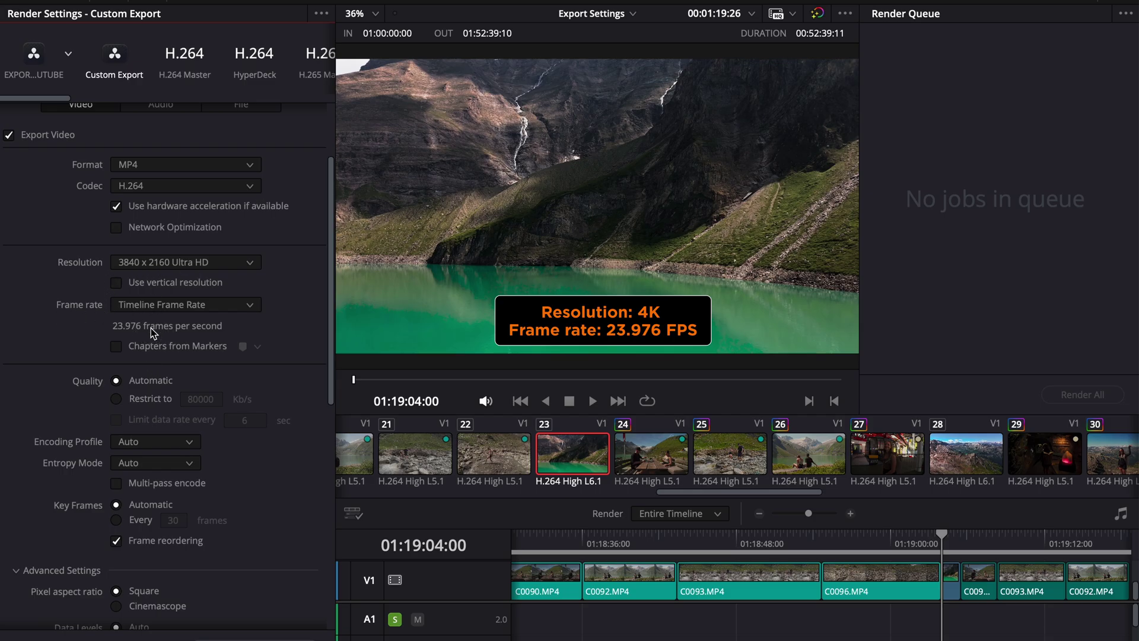
click(156, 306)
Set the frame rate to 23.976 and restrict quality to 80000 Kb/s
click(142, 347)
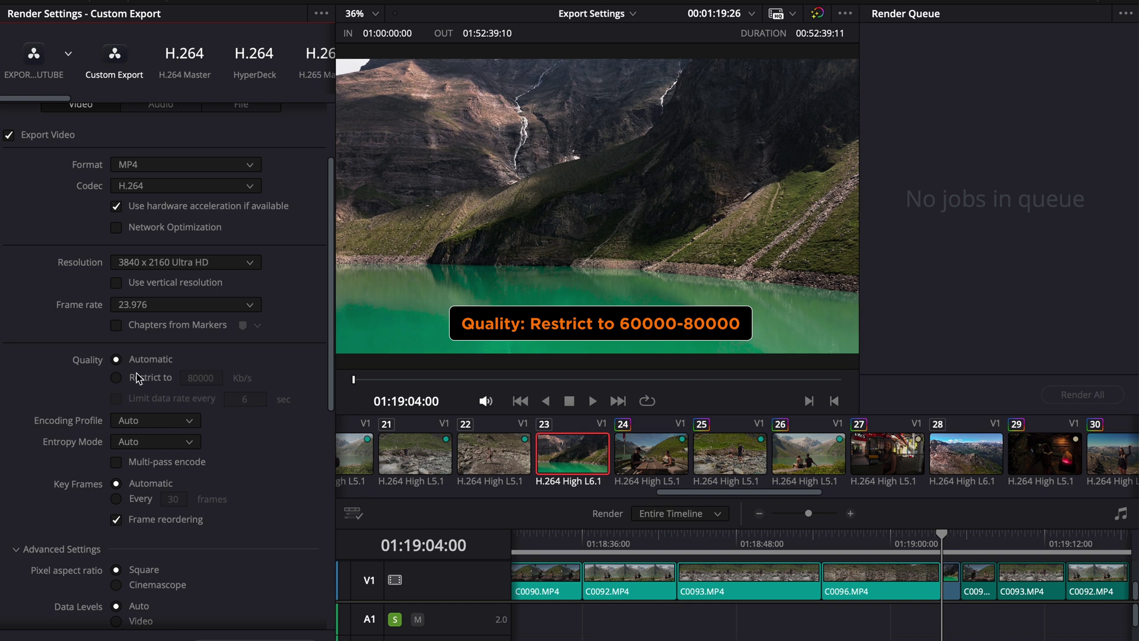
click(116, 378)
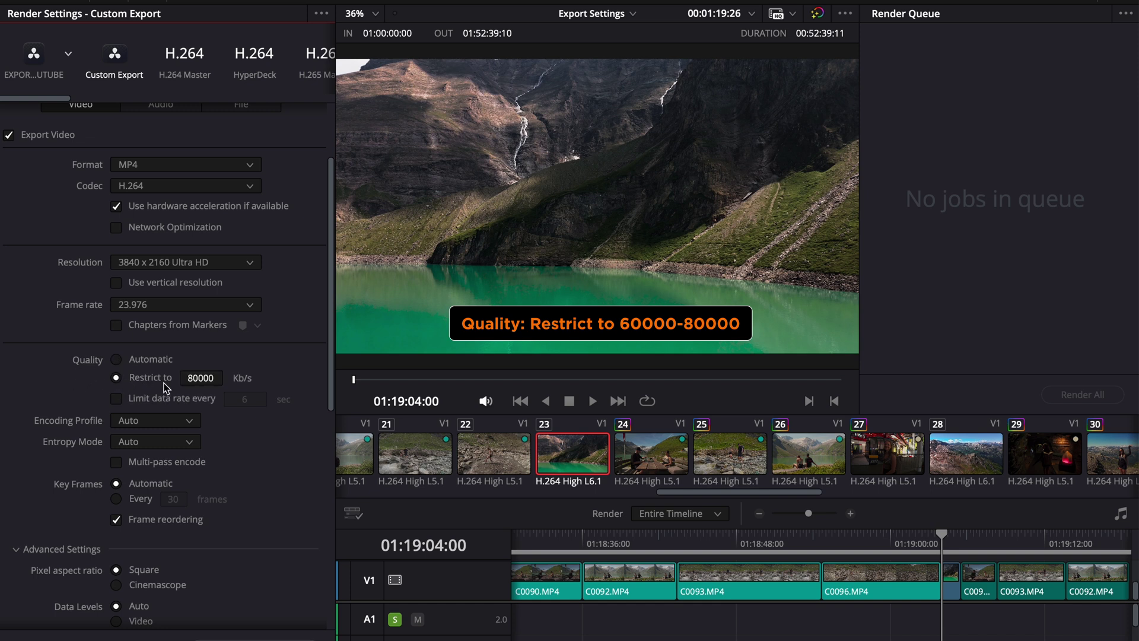
click(200, 379)
double_click(200, 382)
text(35900)
double_click(213, 377)
text(60000)
double_click(213, 378)
text(80000)
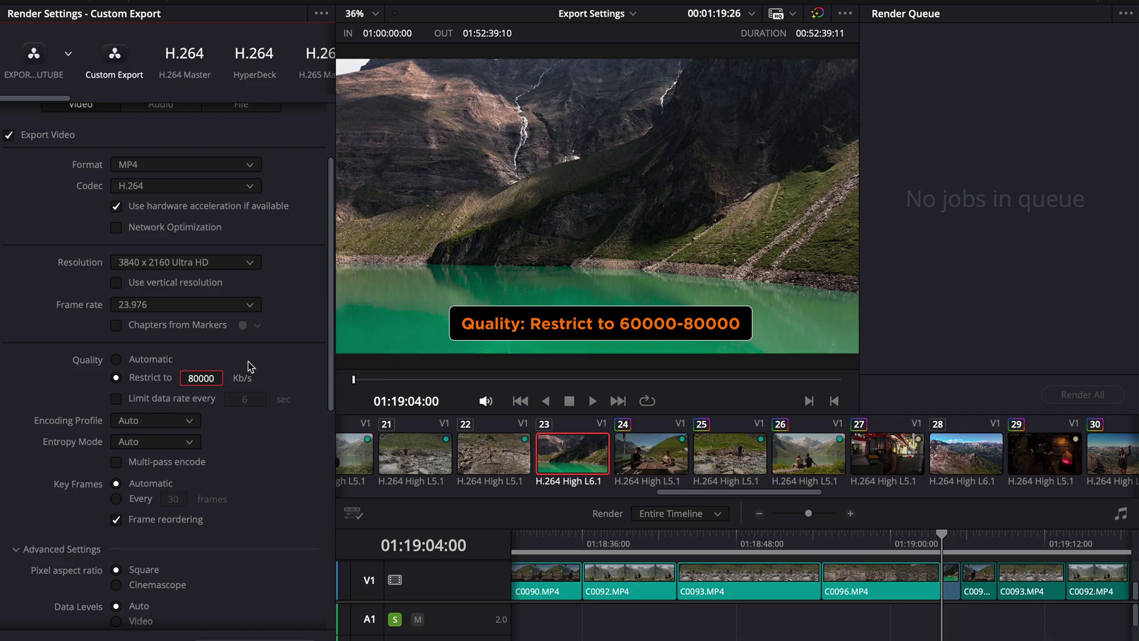
click(205, 389)
scroll(95, 387, down, 2)
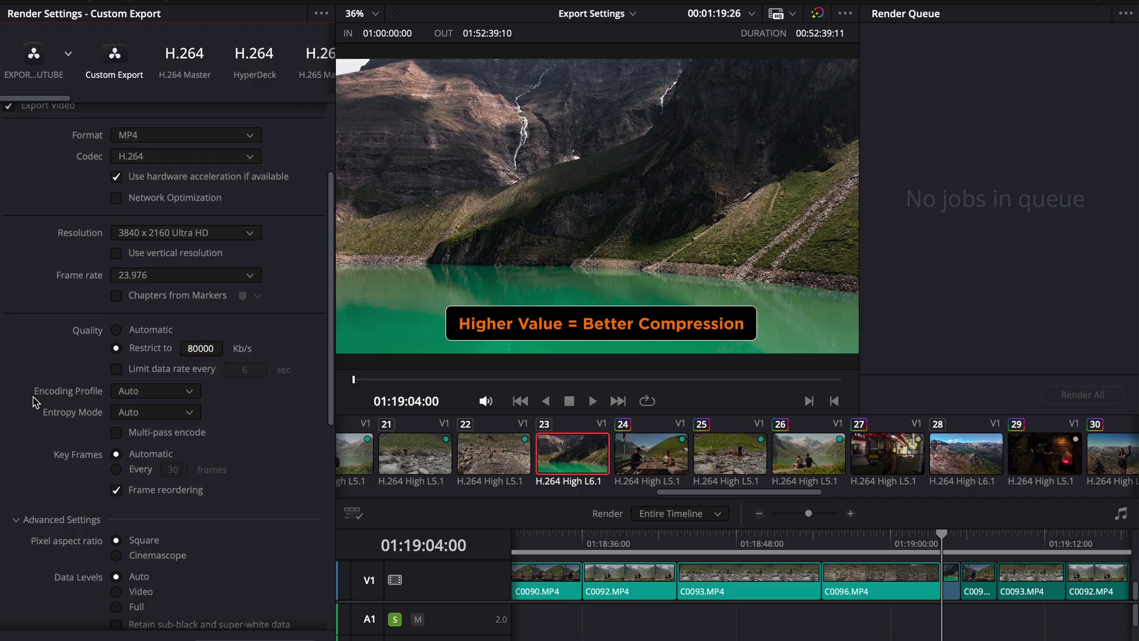
Set the encoding profile to High, entropy mode to CABAC, and enable multi-pass encoding
click(125, 394)
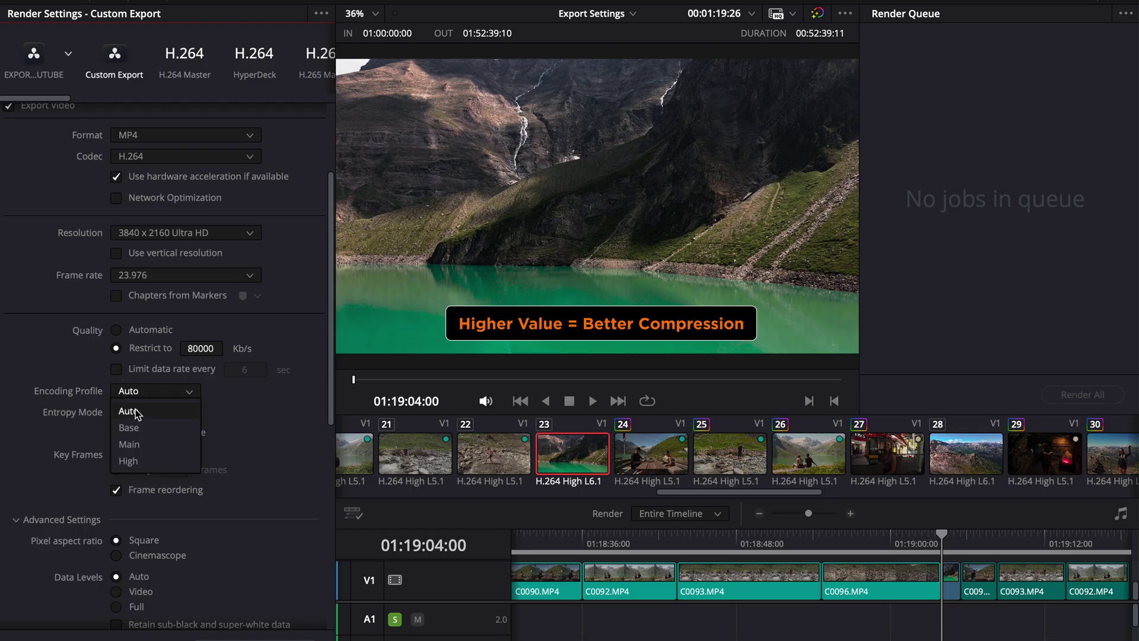
click(128, 461)
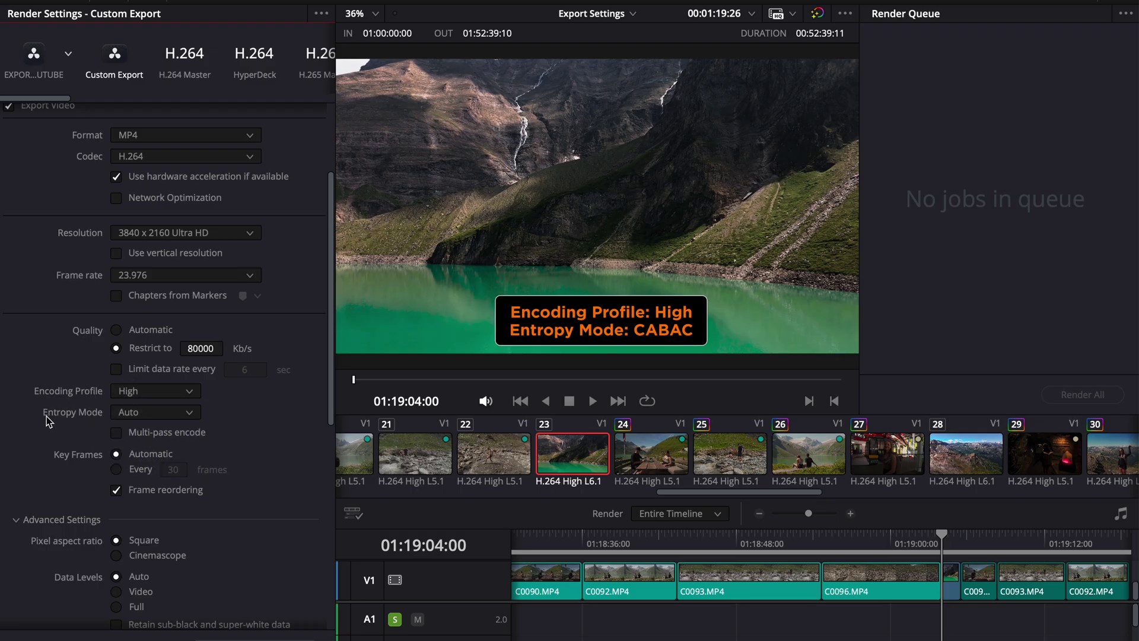
click(133, 413)
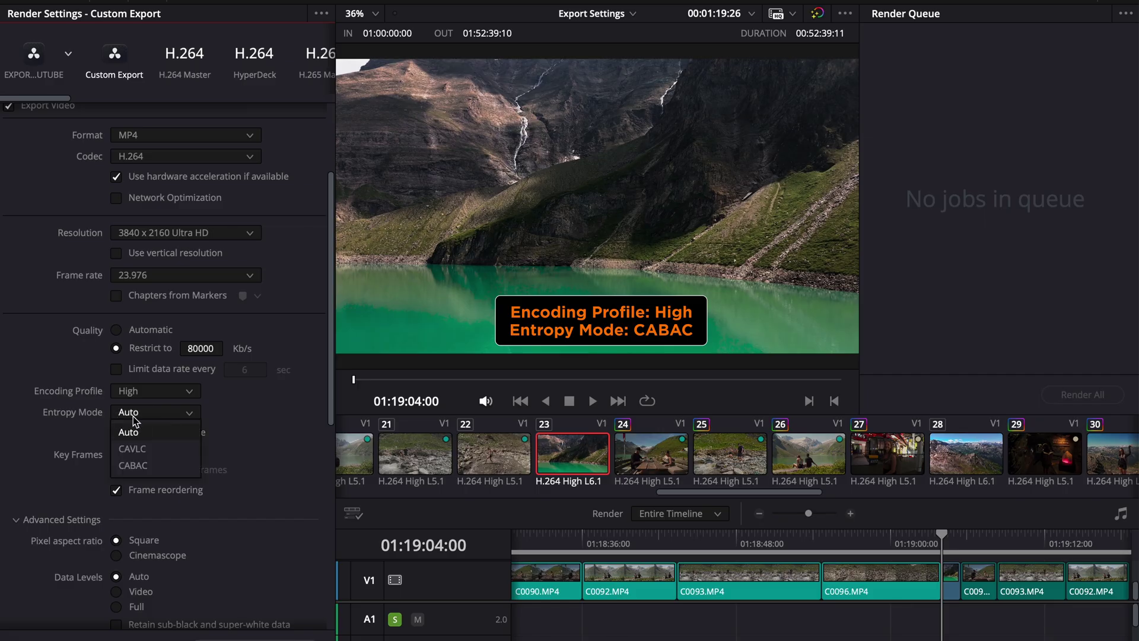
click(150, 468)
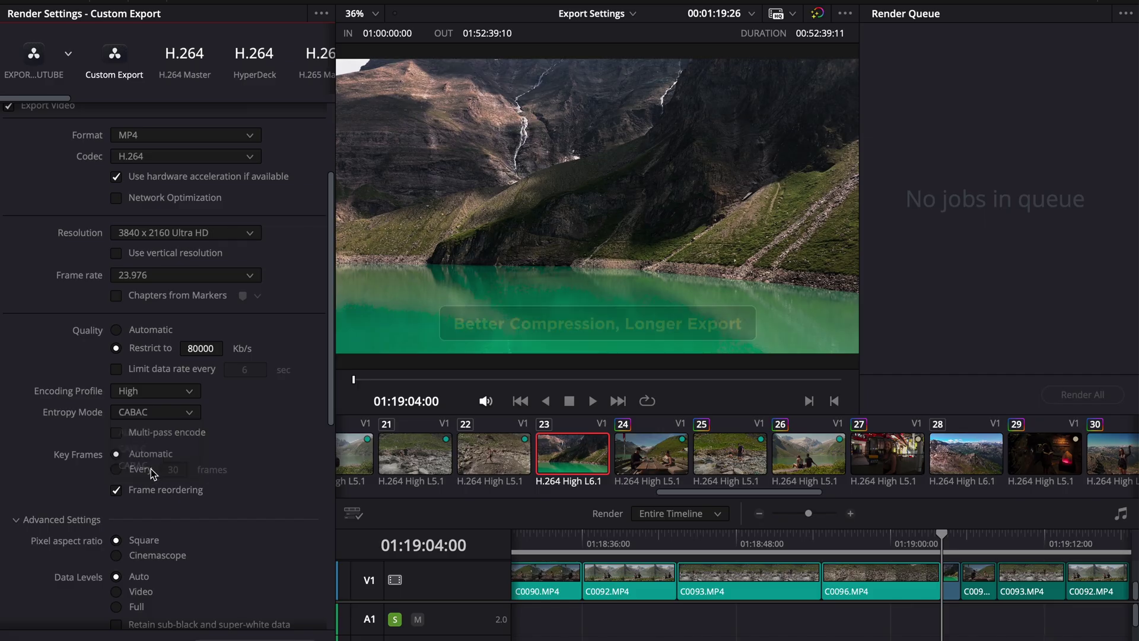
click(155, 415)
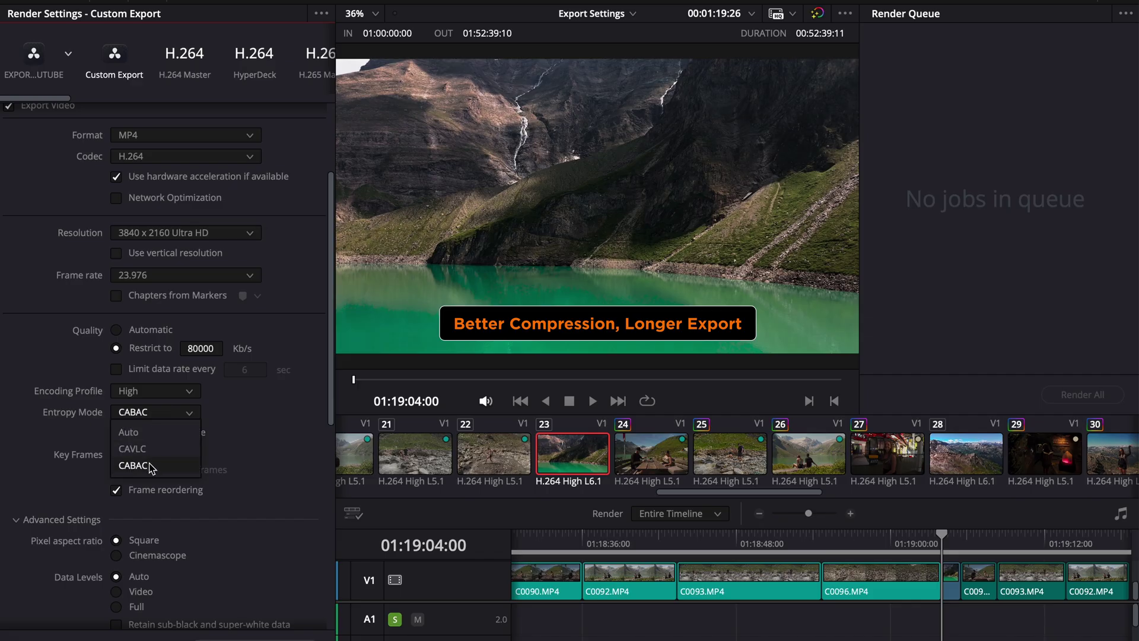
click(150, 466)
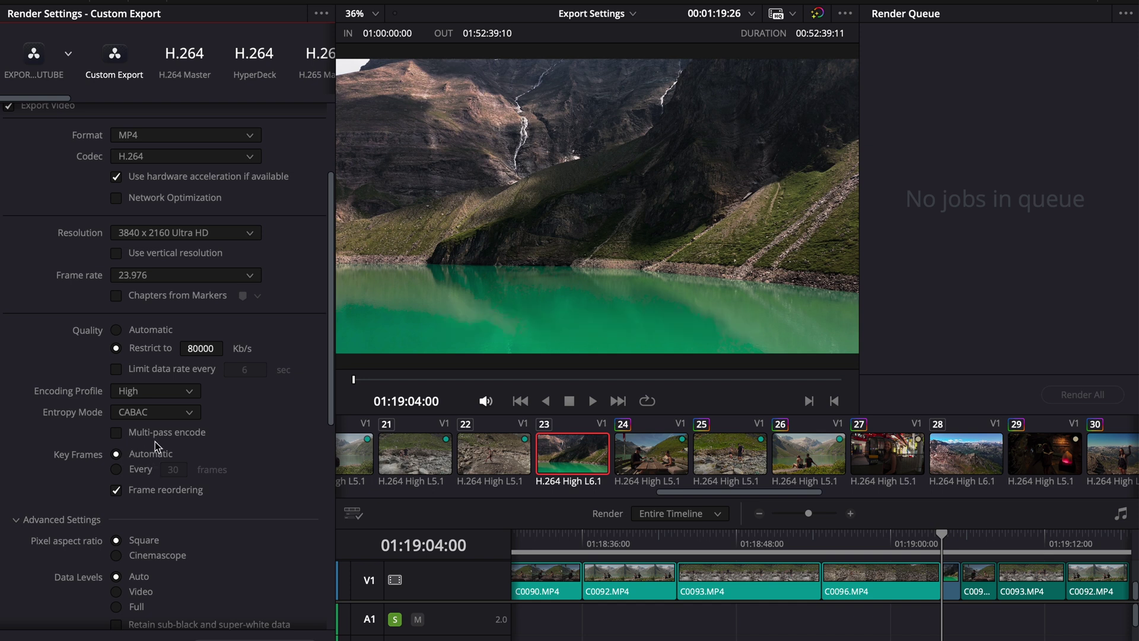
click(117, 434)
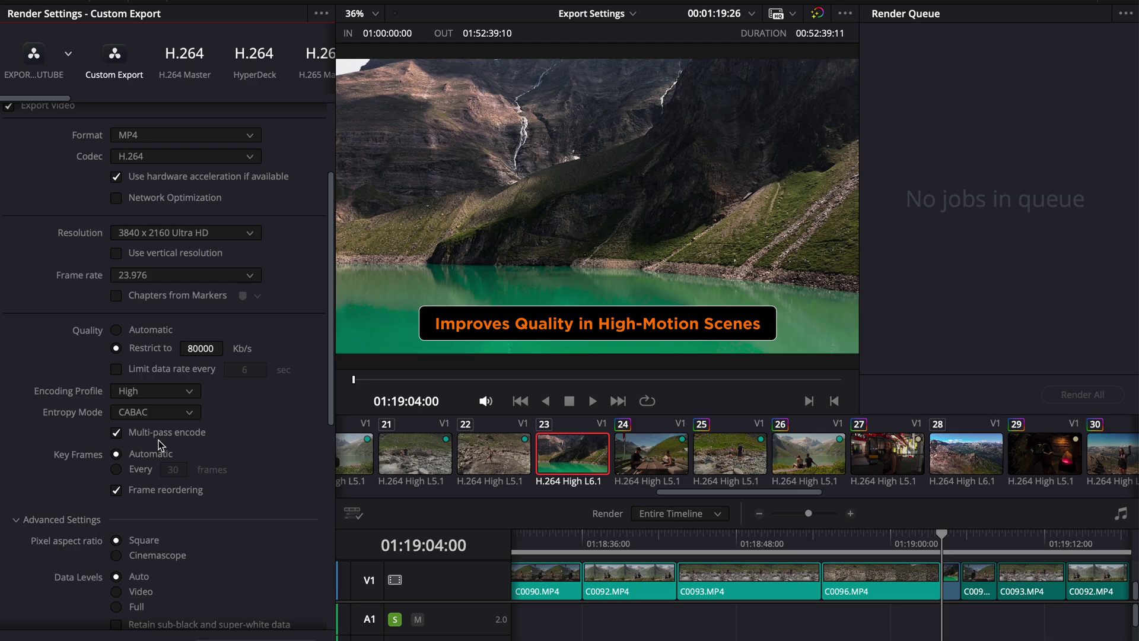
scroll(159, 445, down, 3)
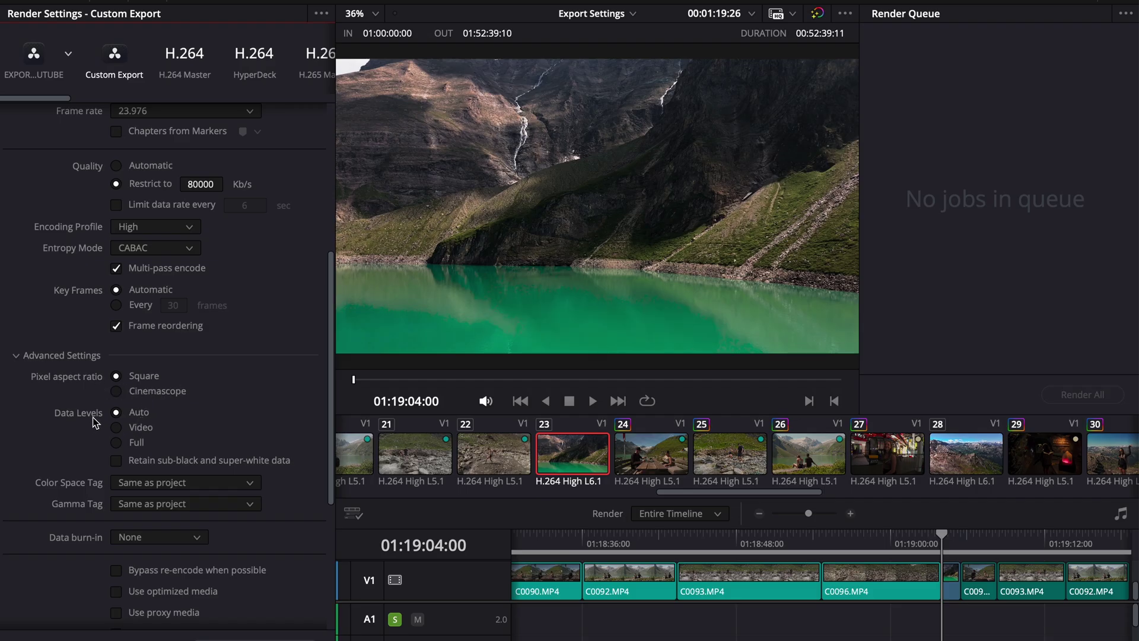
Switch Data Levels from Auto to Video in Advanced Settings
click(114, 427)
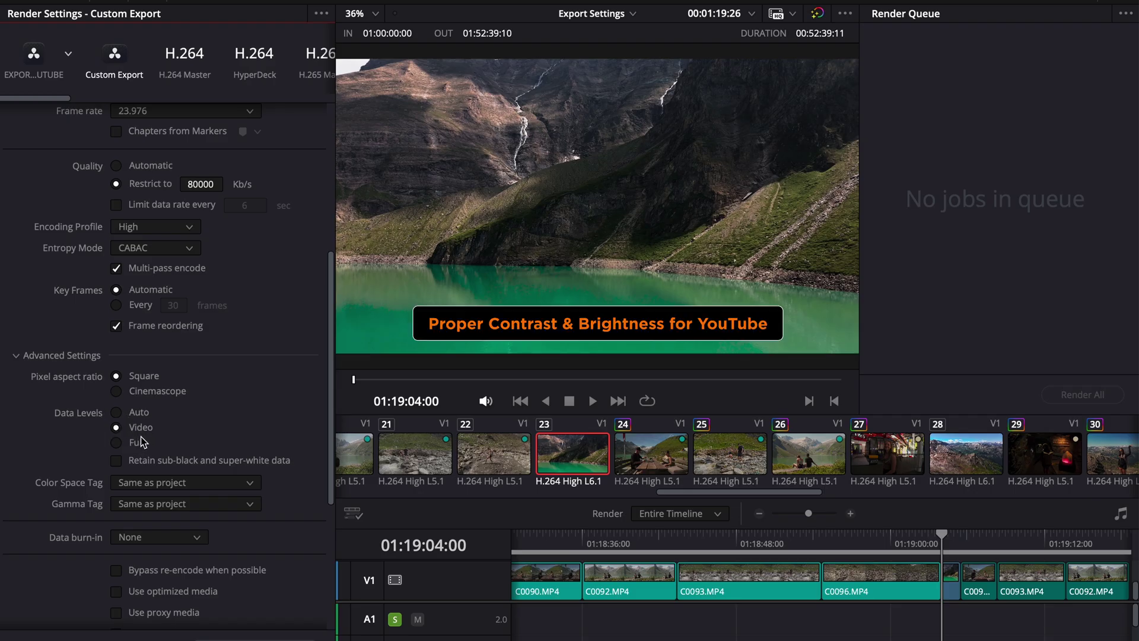
scroll(180, 429, down, 3)
scroll(181, 426, down, 1)
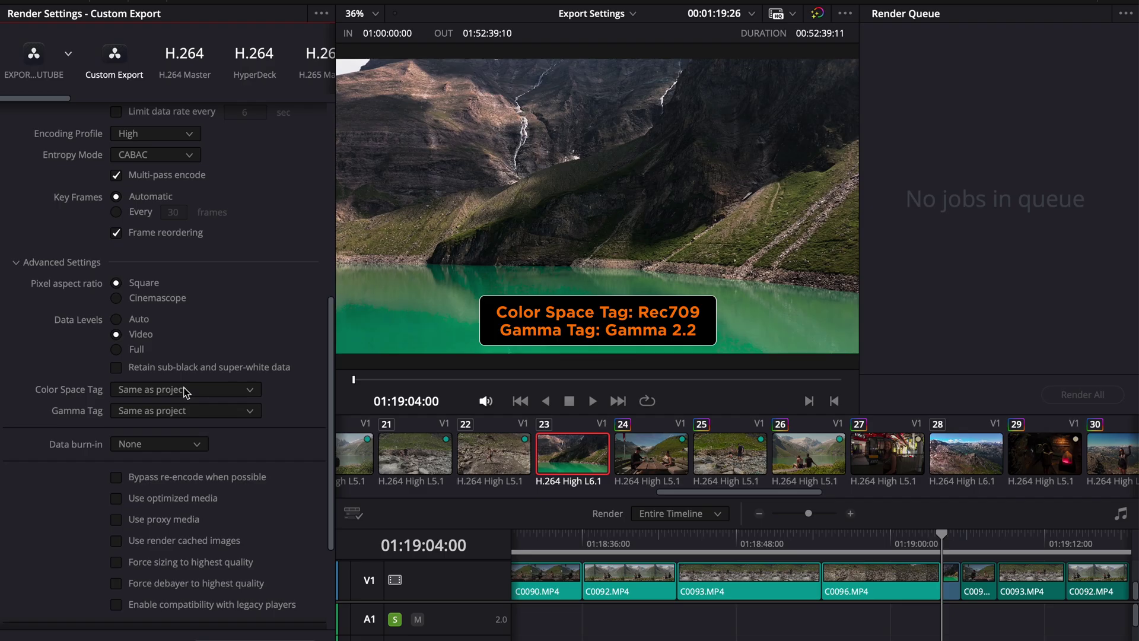
click(184, 390)
Set the Color Space Tag to Rec.709 and the Gamma Tag to Gamma 2.2
key(r)
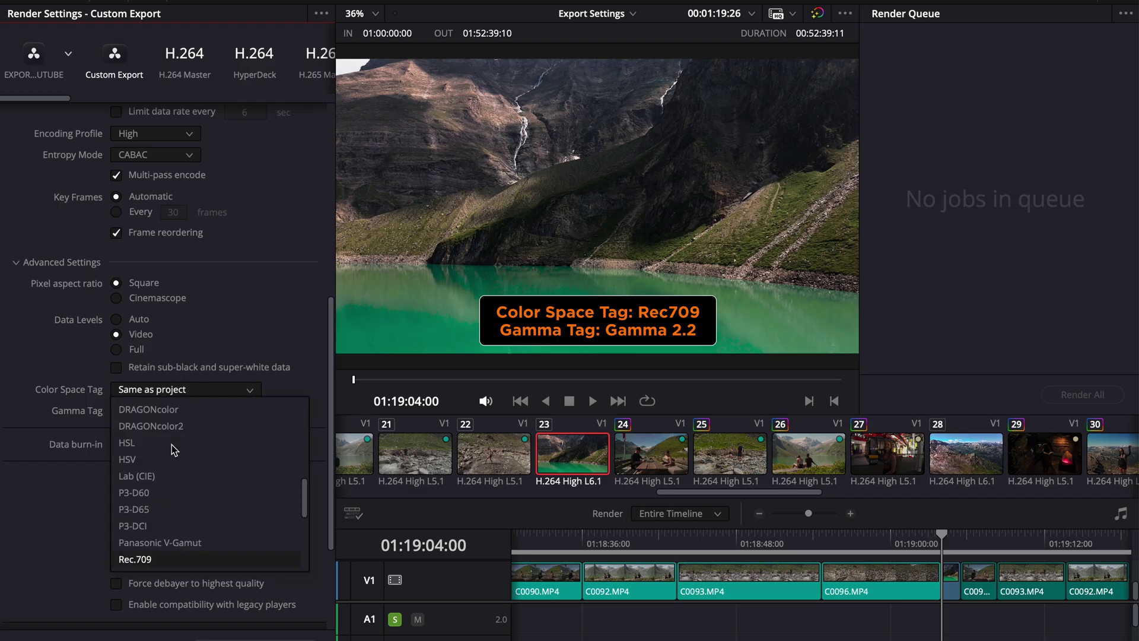
click(151, 560)
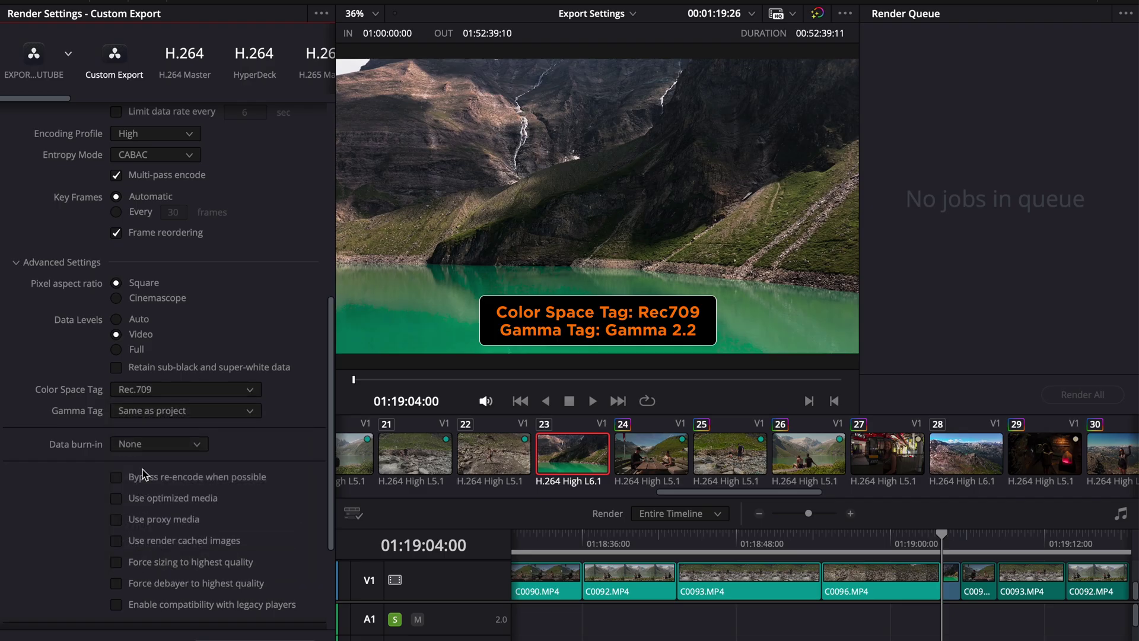
click(134, 411)
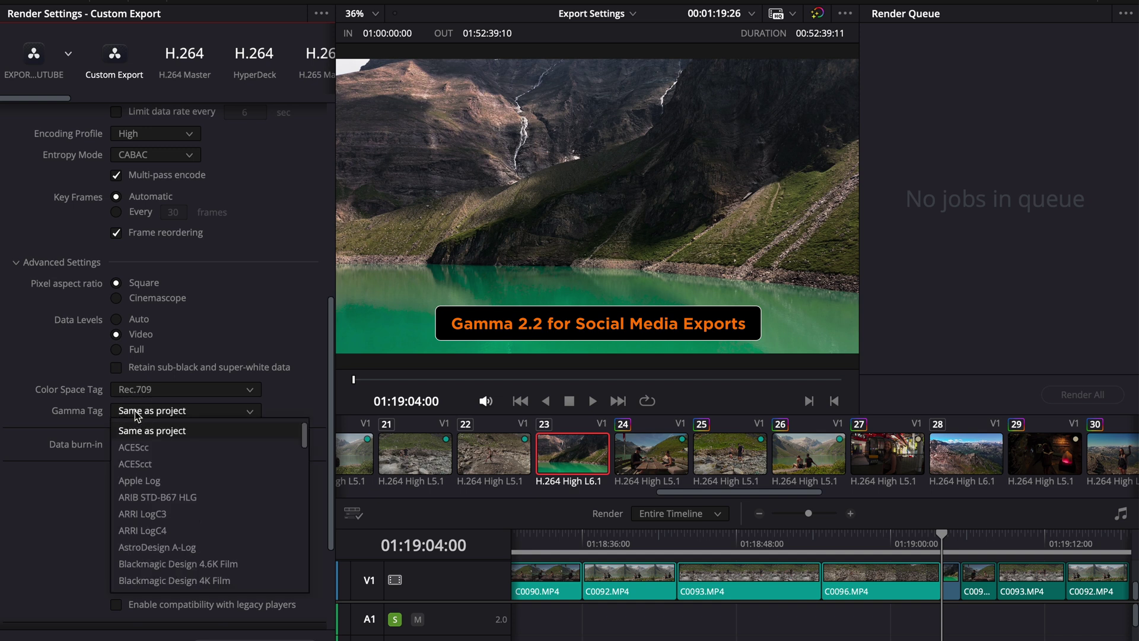
key(g)
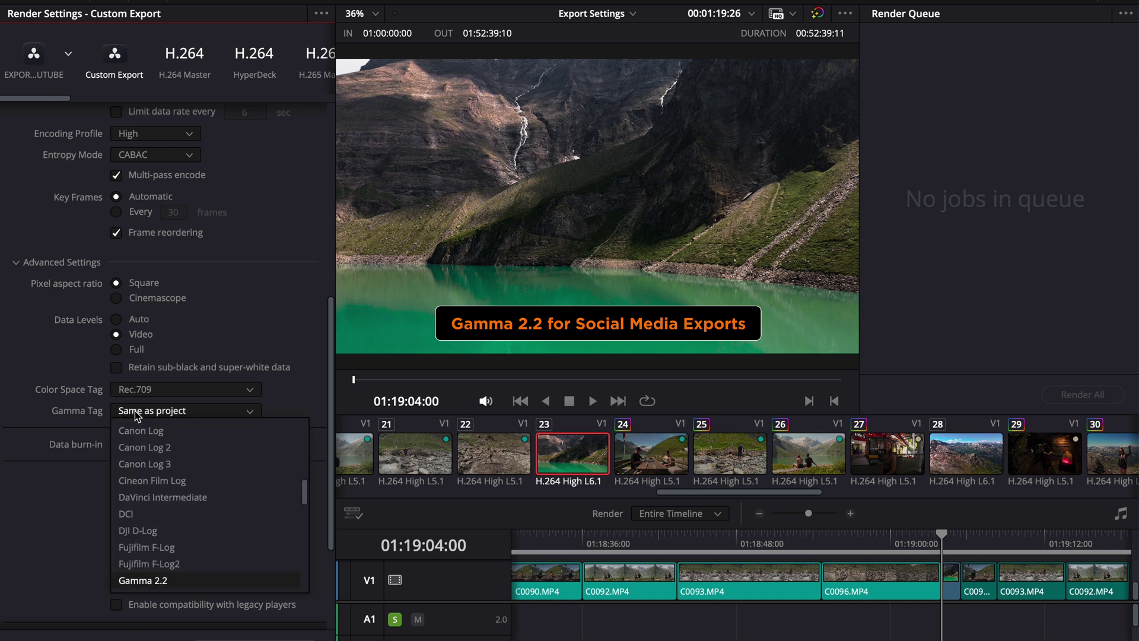
click(148, 583)
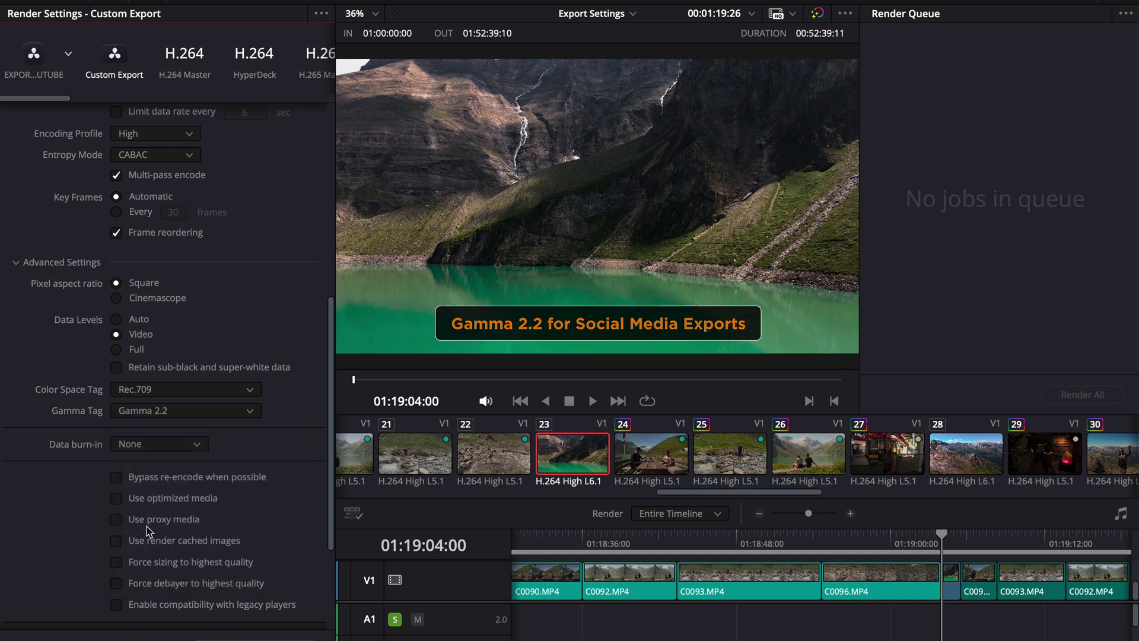
click(163, 412)
scroll(152, 549, down, 3)
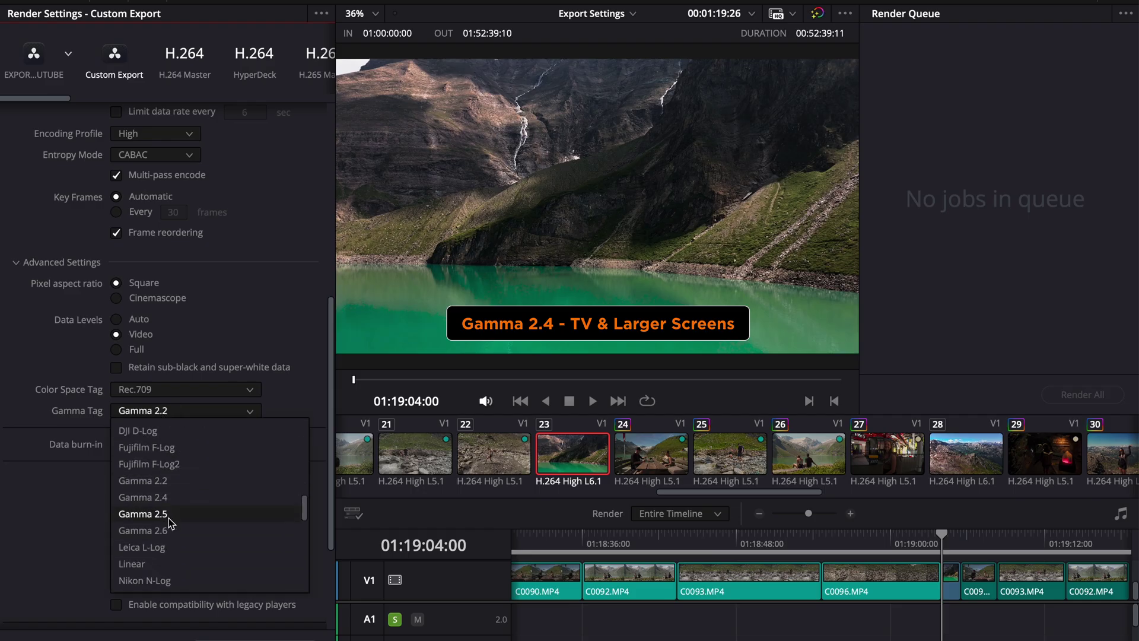
click(186, 486)
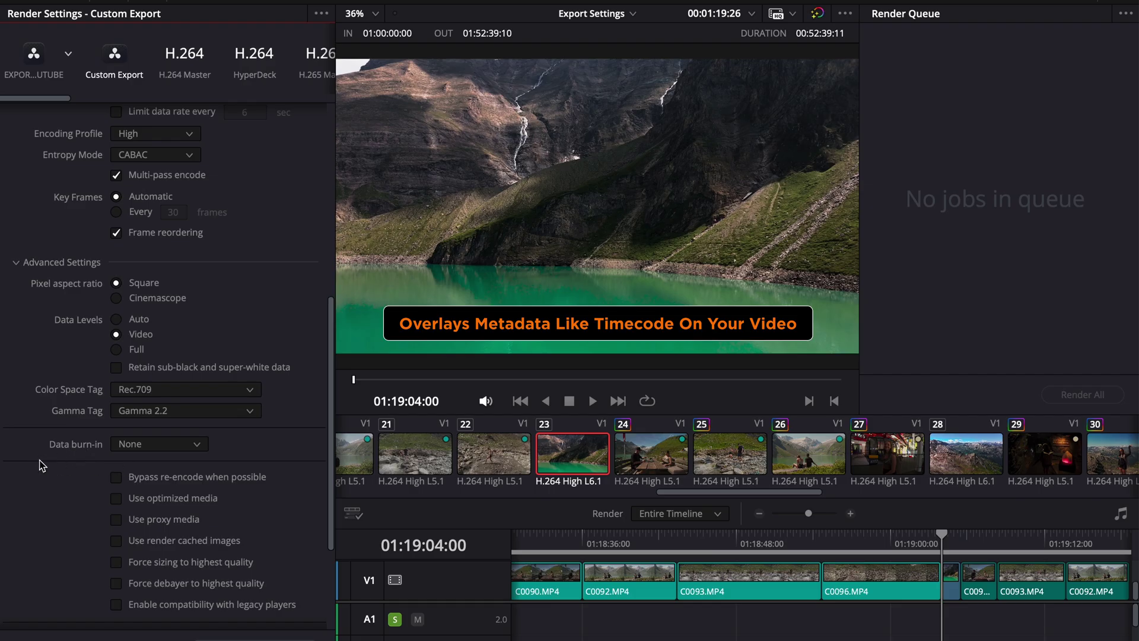
click(135, 446)
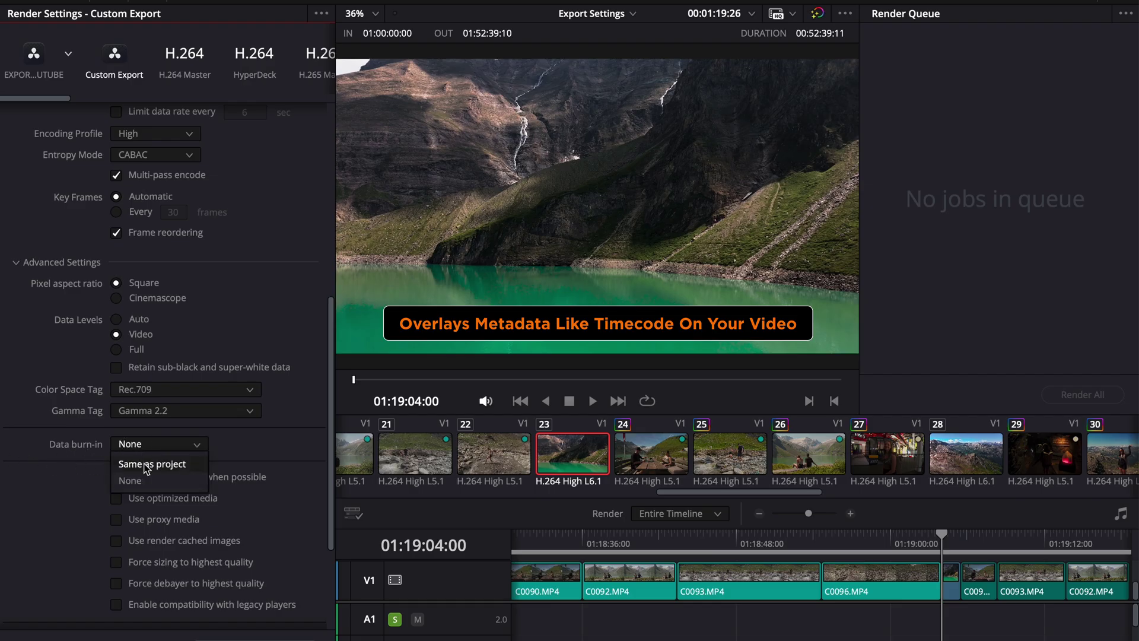
click(143, 479)
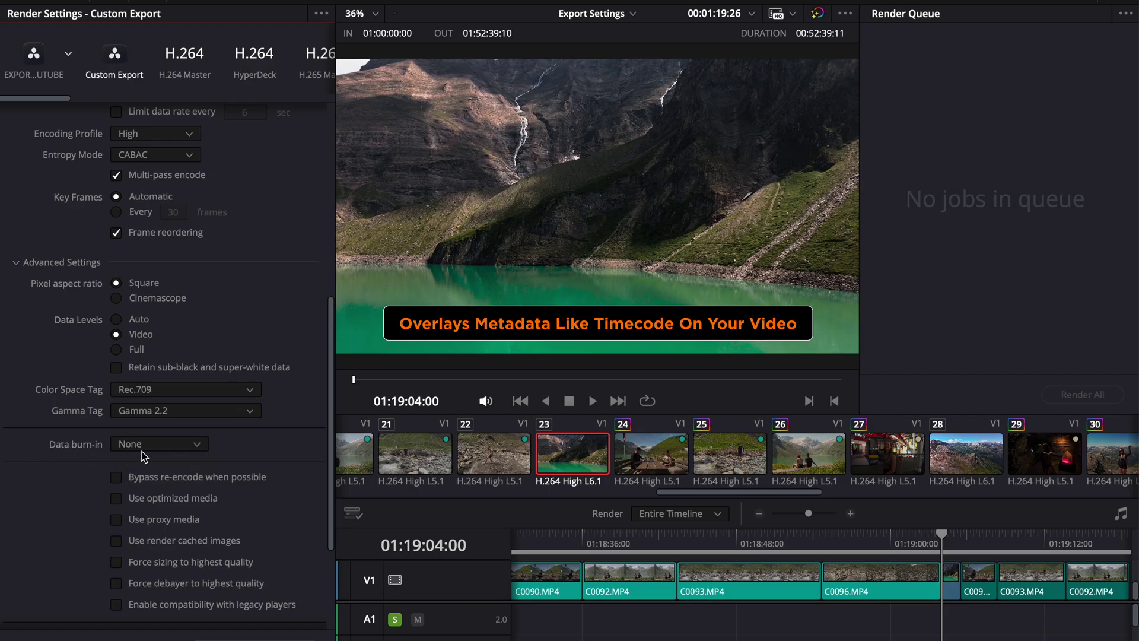
scroll(142, 460, down, 5)
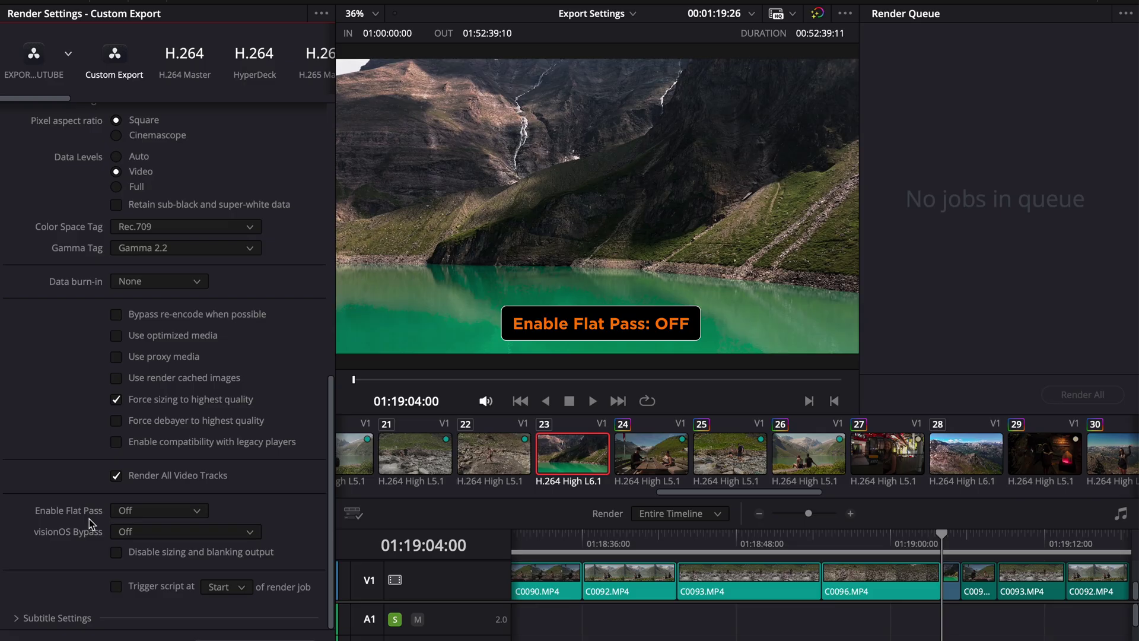
click(123, 513)
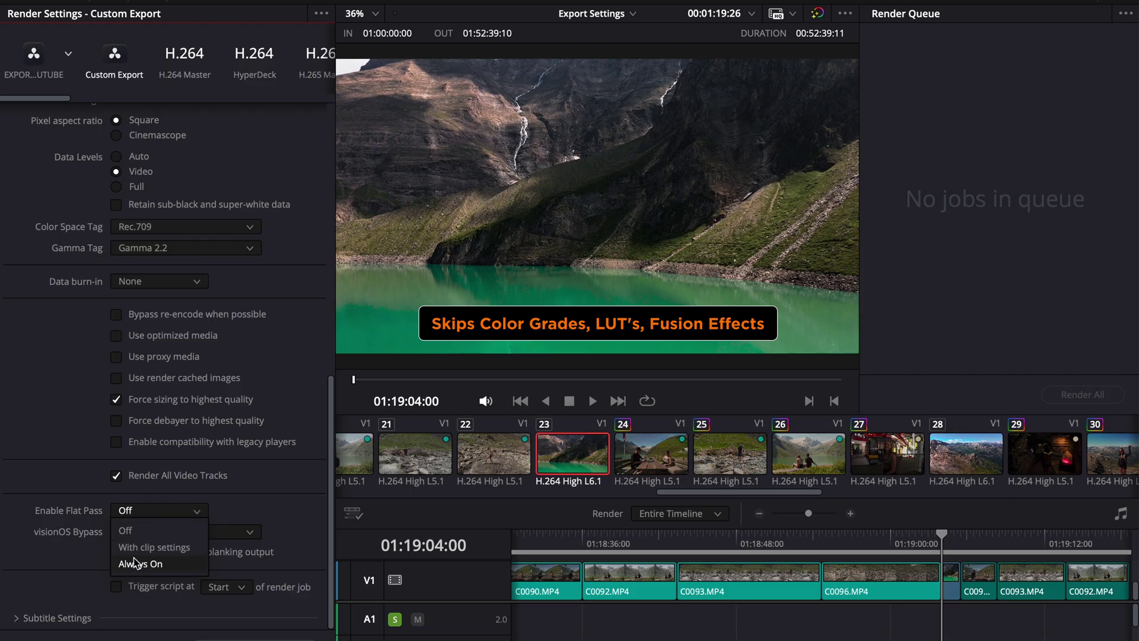
click(129, 530)
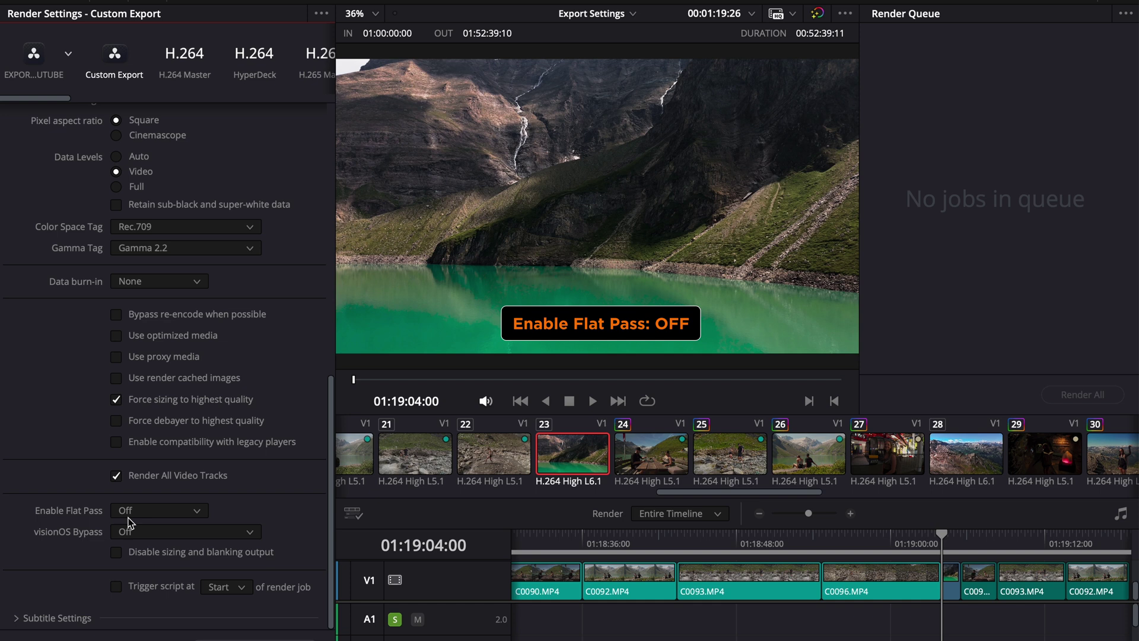
click(128, 532)
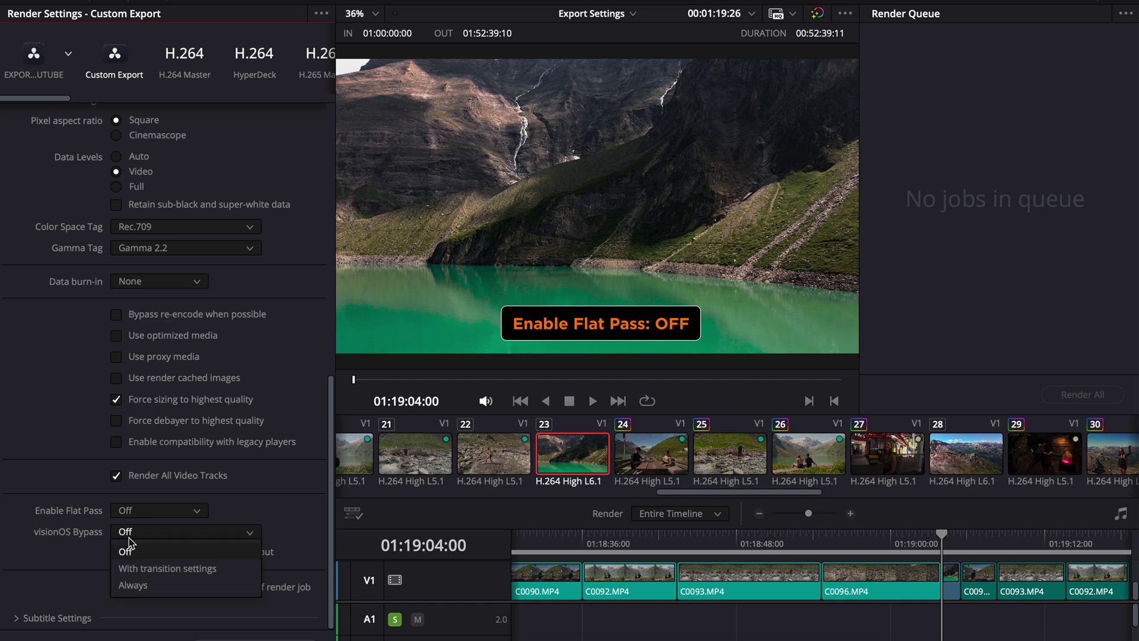
click(127, 550)
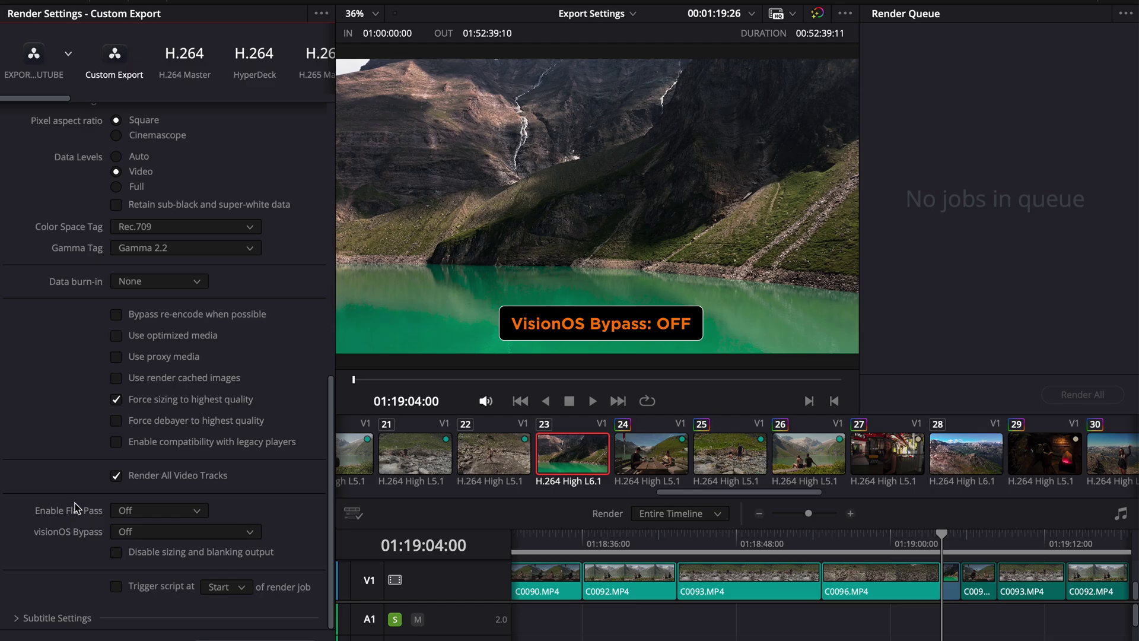
scroll(88, 475, up, 15)
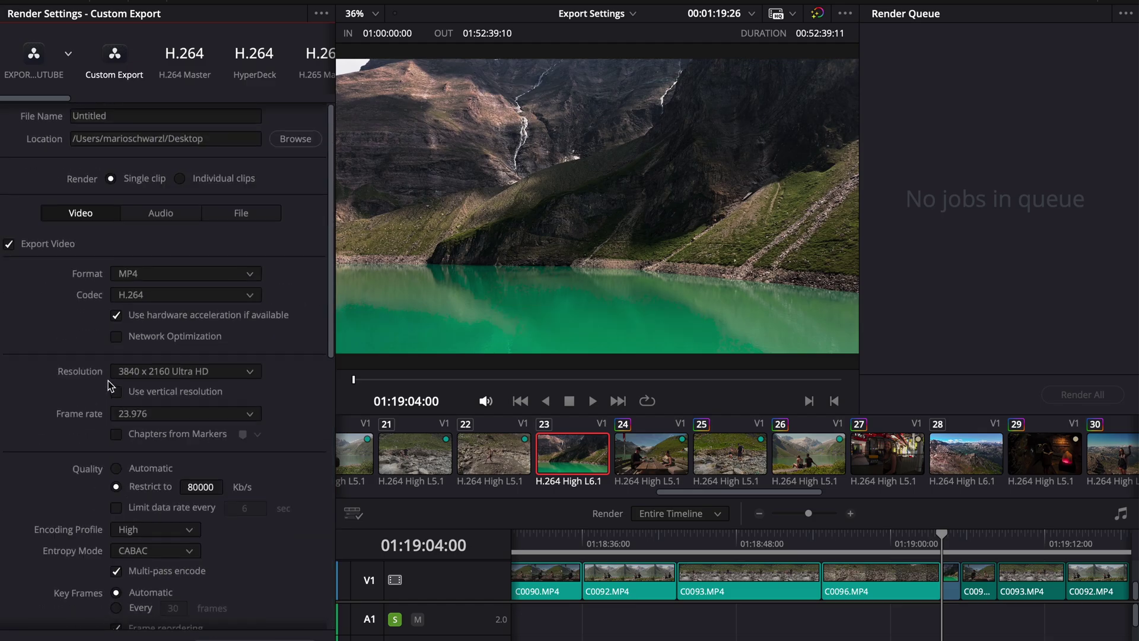
Confirm the audio export uses AAC at 320 kb/s with a 48000 Hz sample rate
click(155, 218)
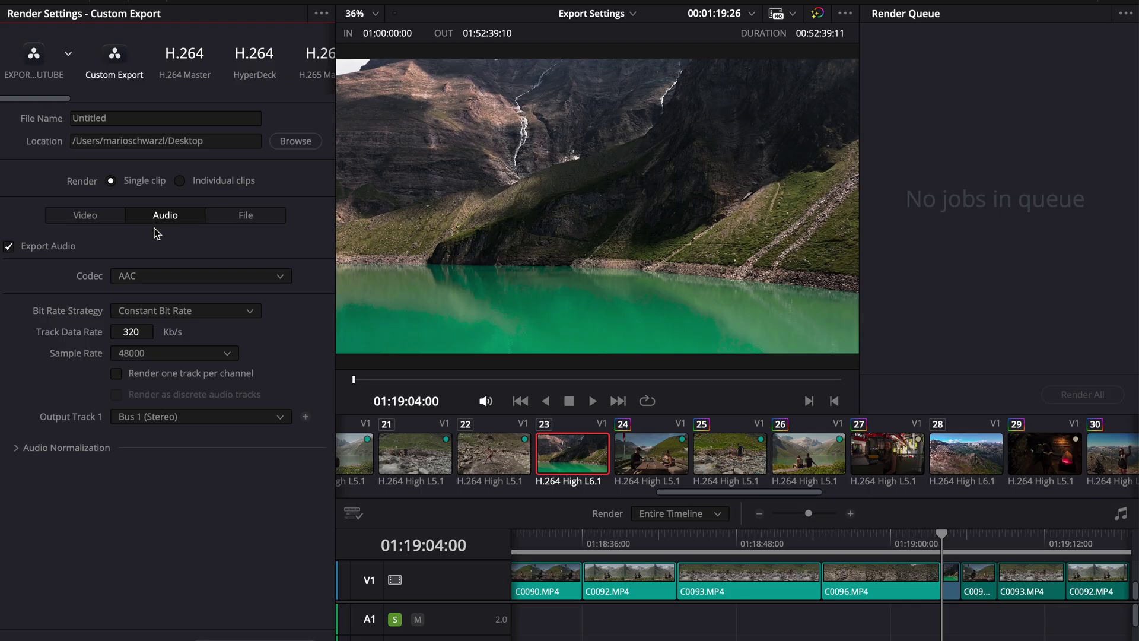
click(132, 289)
click(131, 289)
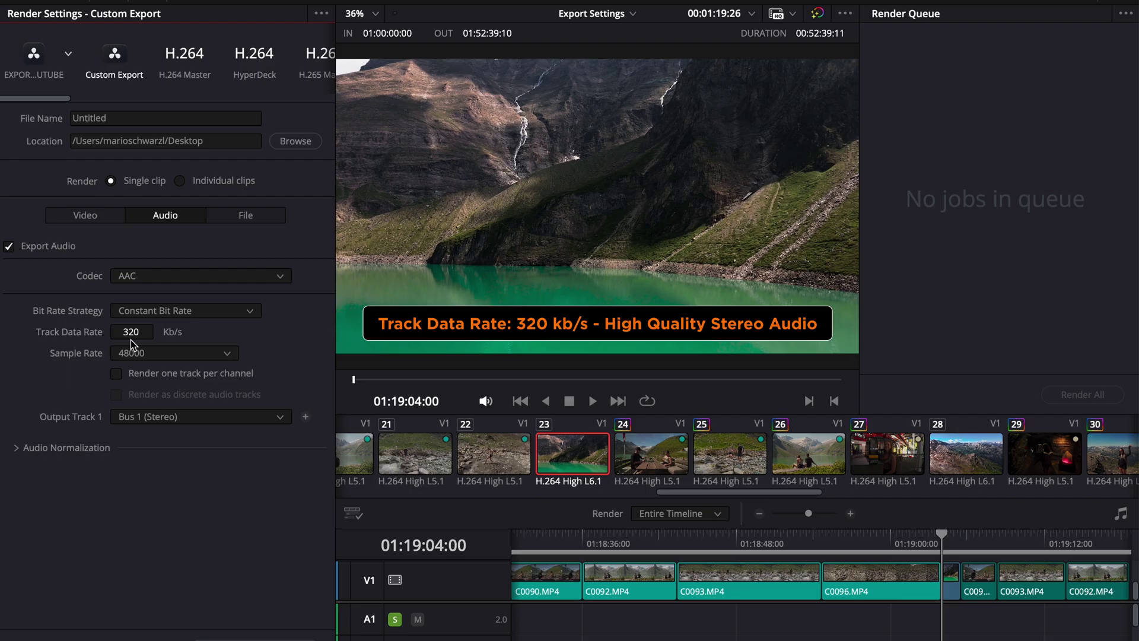
click(132, 355)
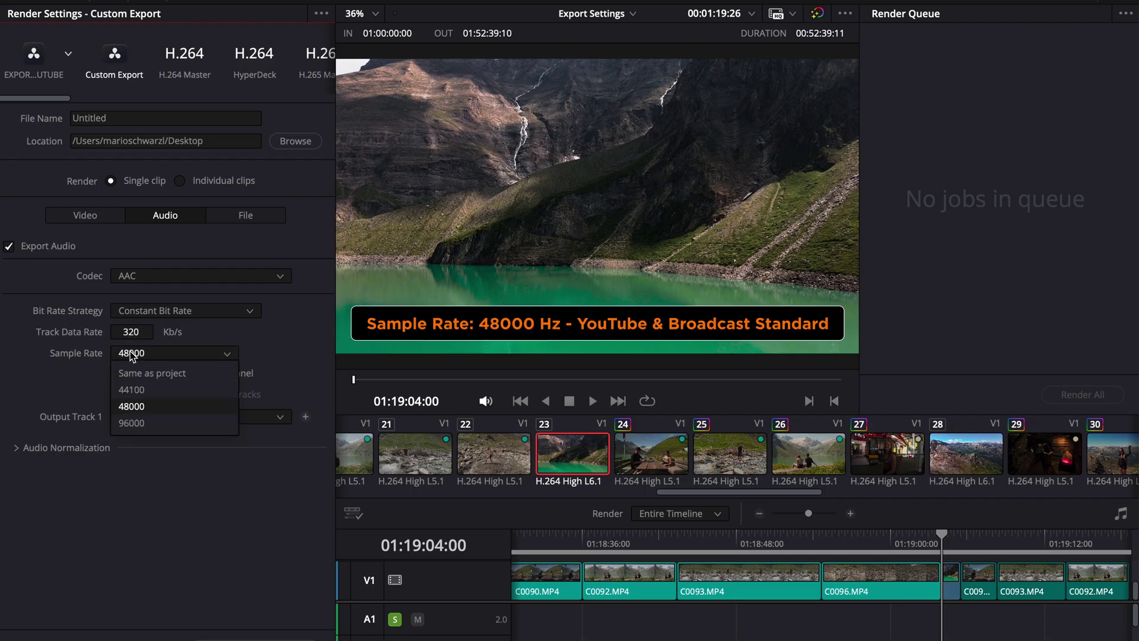
click(132, 354)
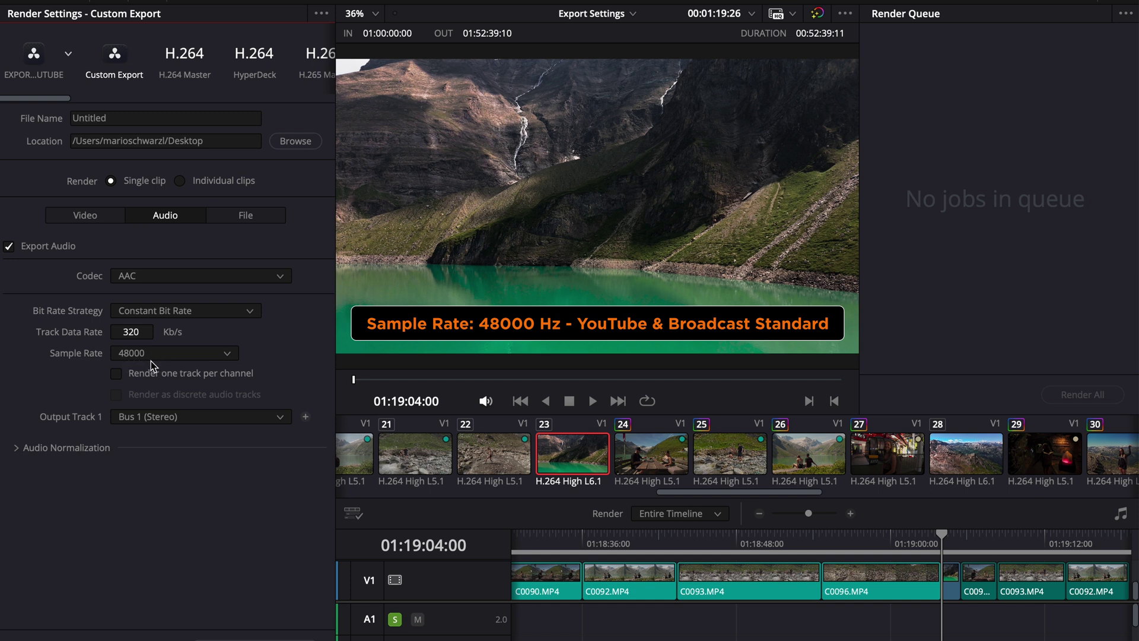
click(86, 216)
Save the settings as a new render preset named 'Export Settings Tutorial' with an icon
scroll(158, 296, down, 10)
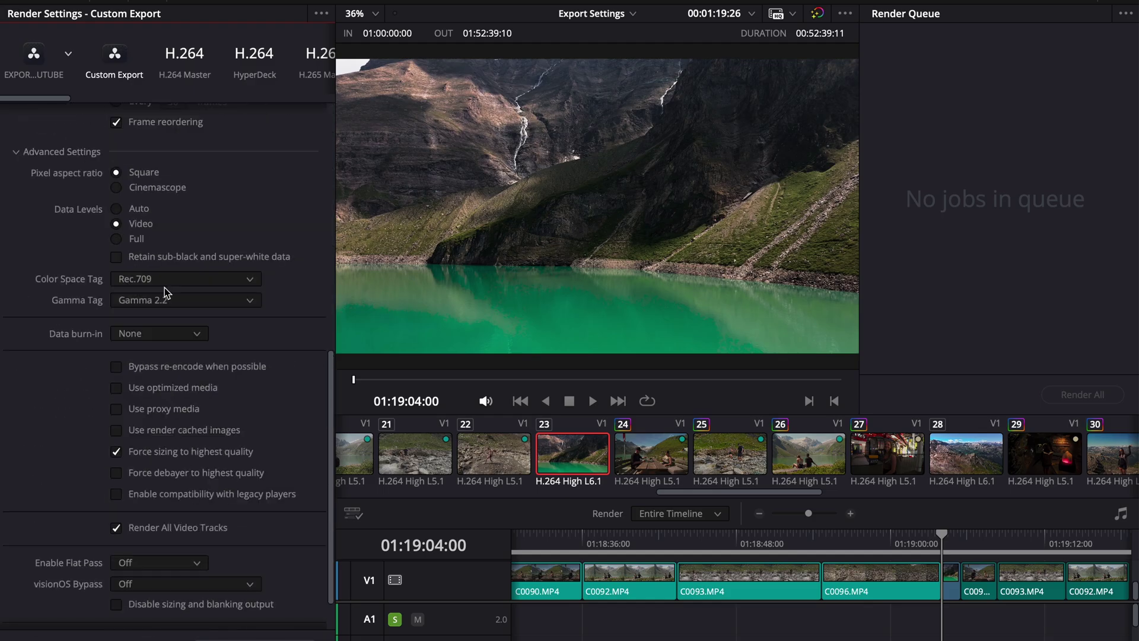
scroll(165, 287, up, 8)
scroll(183, 272, up, 3)
click(321, 15)
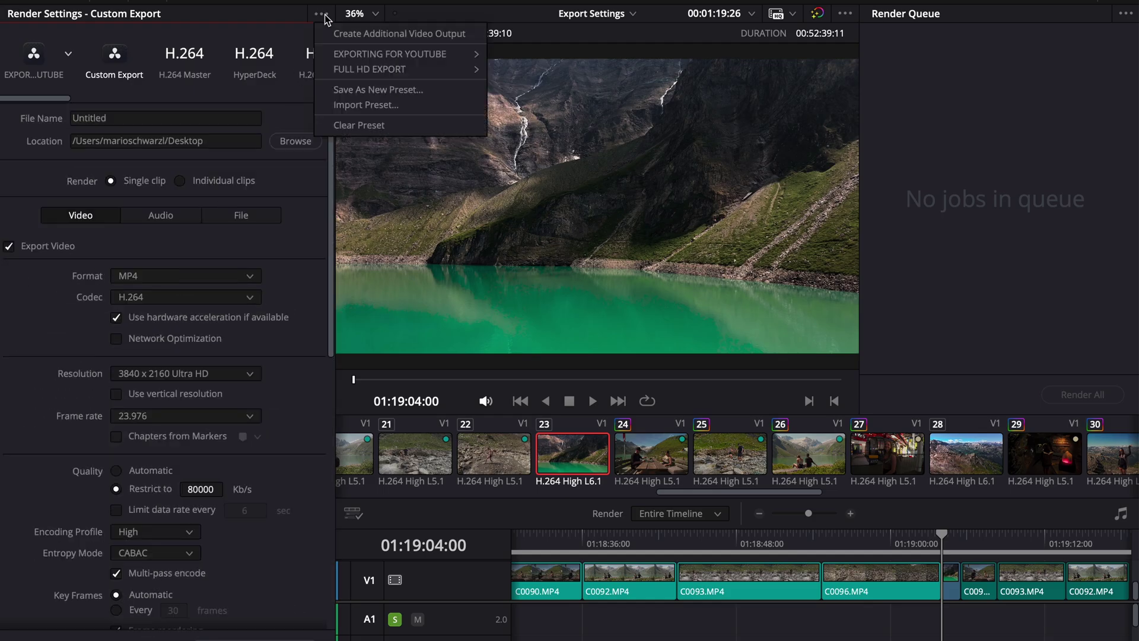
click(350, 90)
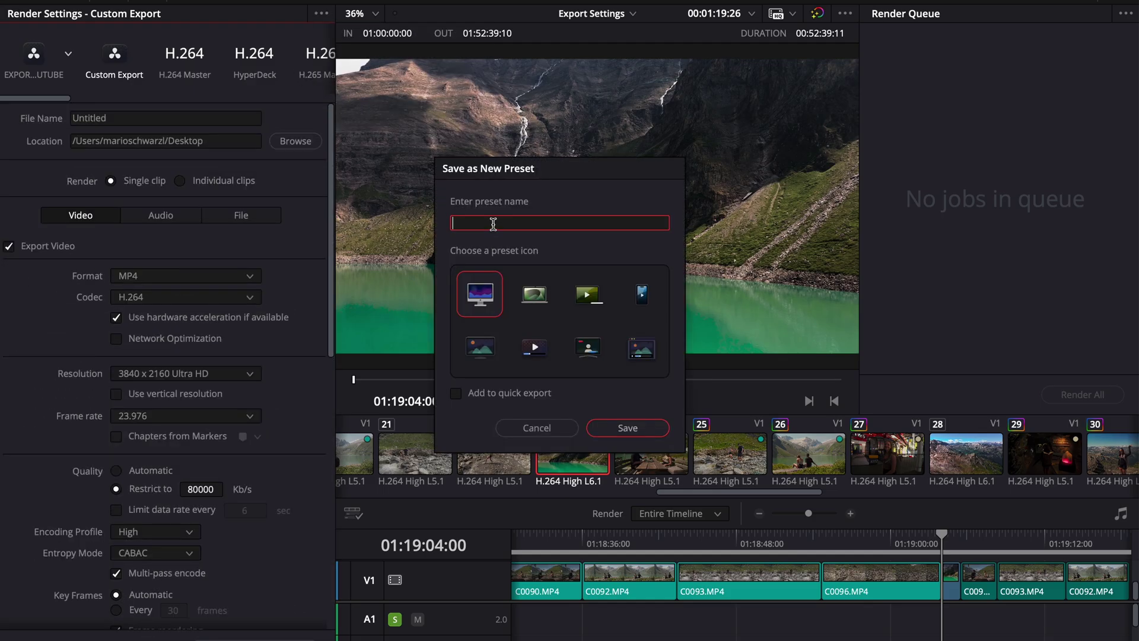
text(Export Settings Tutorial)
click(586, 295)
click(621, 425)
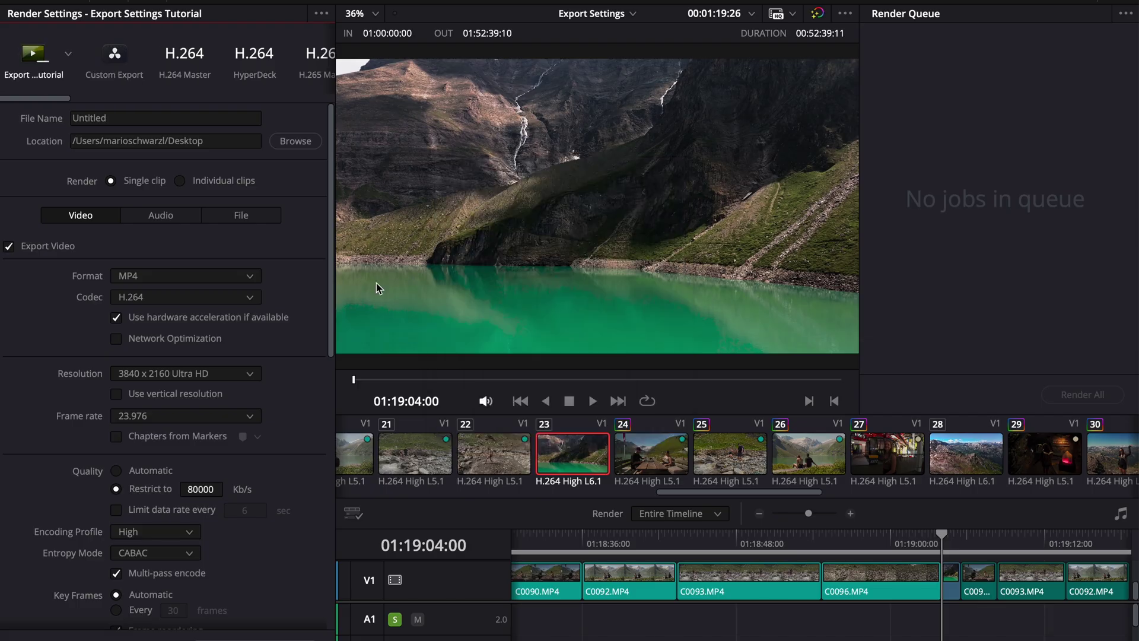
click(69, 54)
key(Escape)
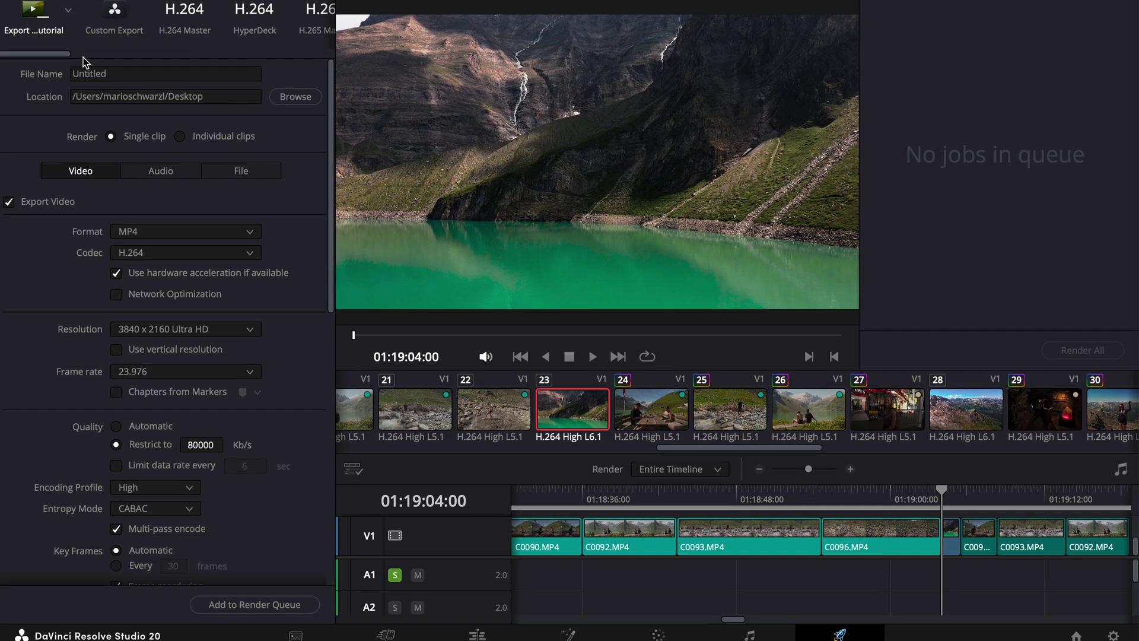